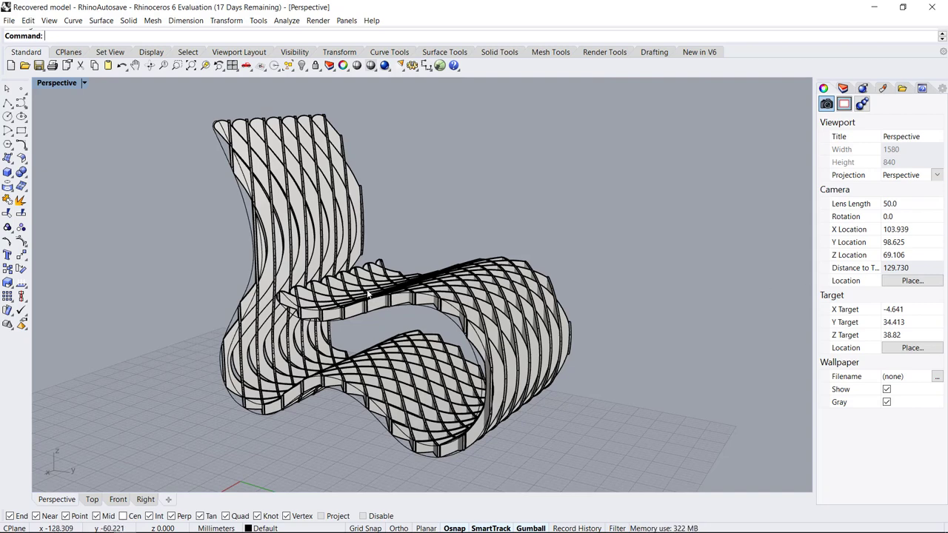
# Step: Orbit the finished chair without saving, then browse the reference photos to the ribbon chair image
pyautogui.middleClick(576, 350)
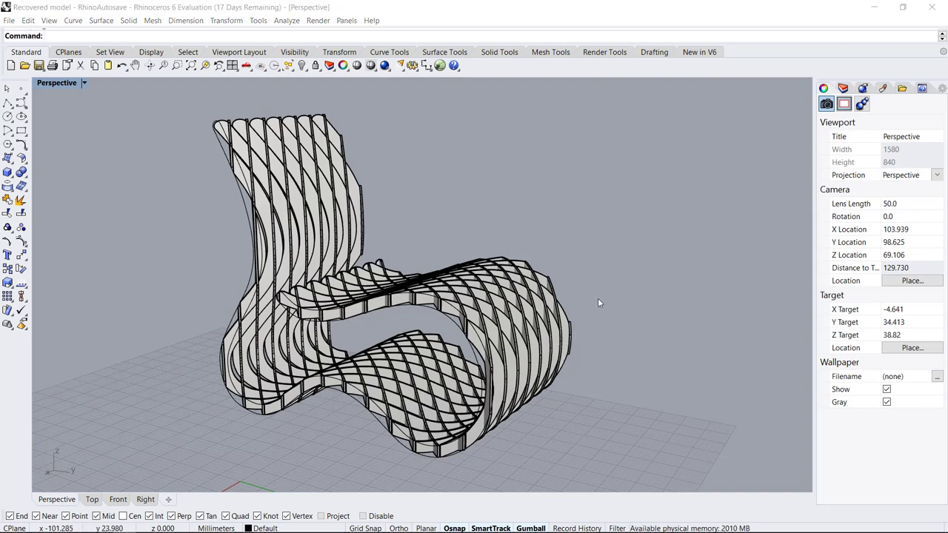
pyautogui.hotkey('ctrl', 's')
pyautogui.click(460, 37)
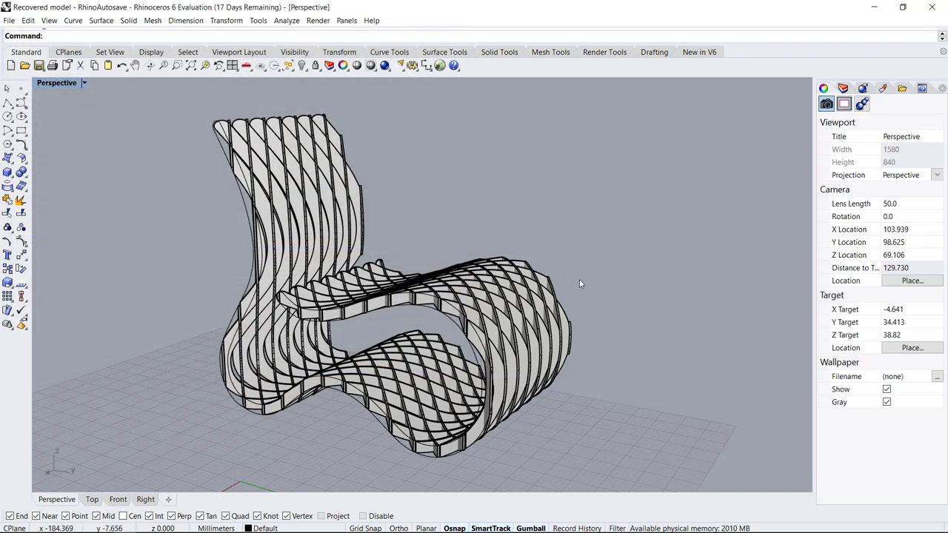
pyautogui.moveTo(607, 318)
pyautogui.mouseDown(button='right')
pyautogui.moveTo(618, 335)
pyautogui.moveTo(638, 320)
pyautogui.moveTo(629, 328)
pyautogui.mouseUp(button='right')
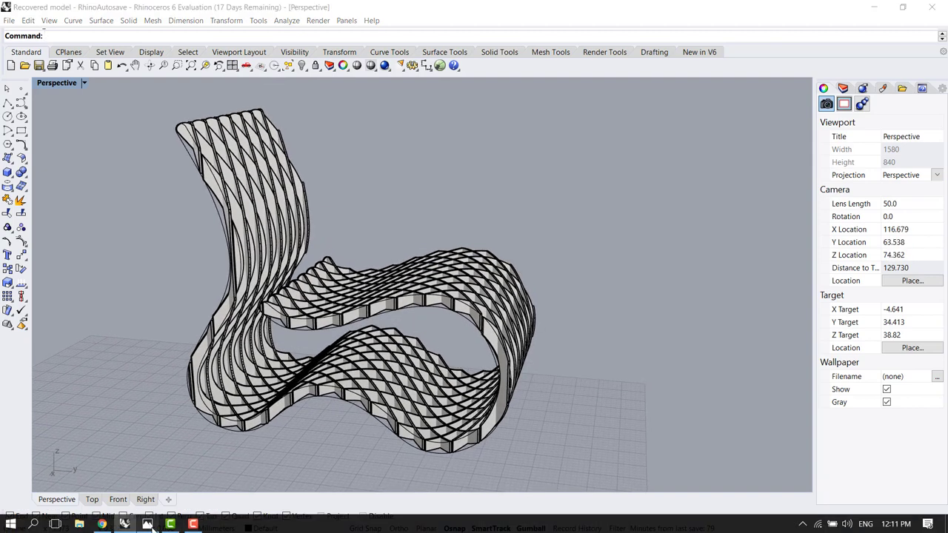
pyautogui.click(148, 523)
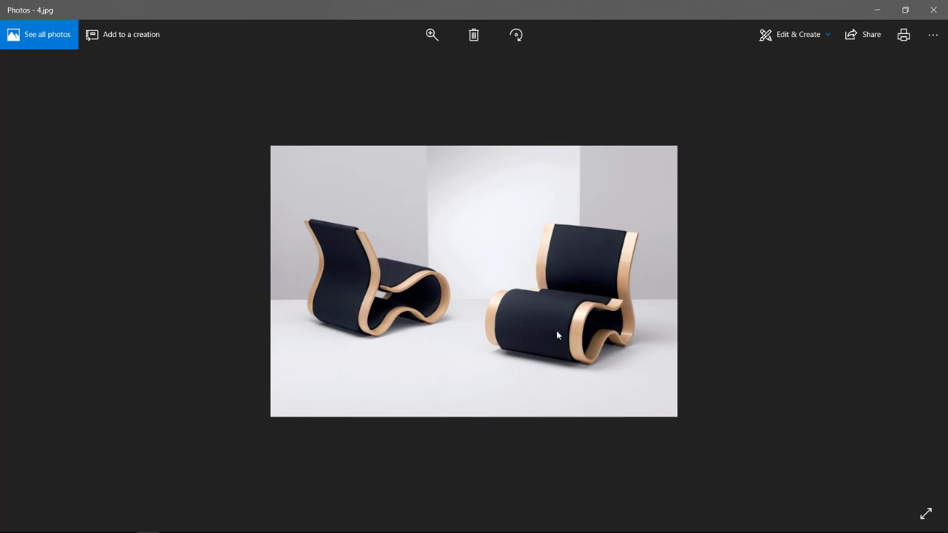
pyautogui.press('Right')
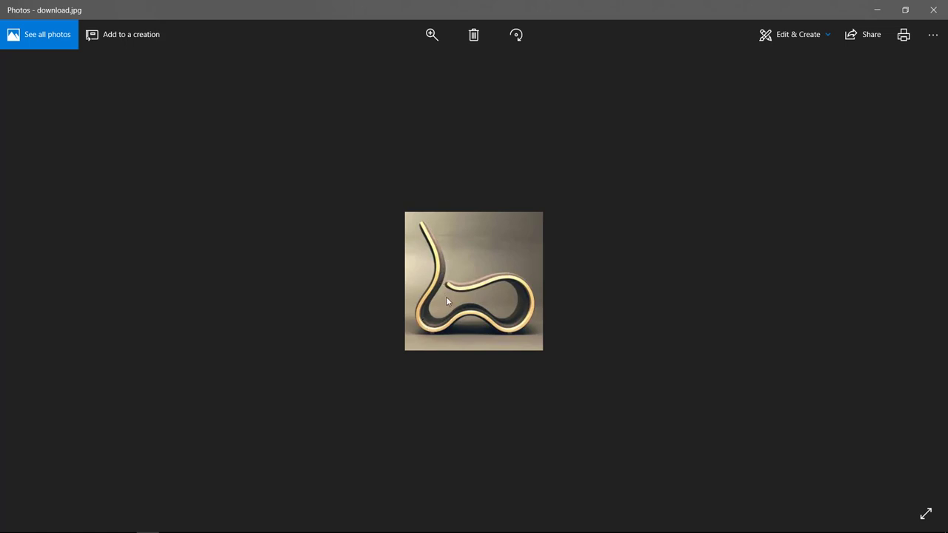
# Step: Return to Rhino and delete the finished chair model
pyautogui.click(879, 11)
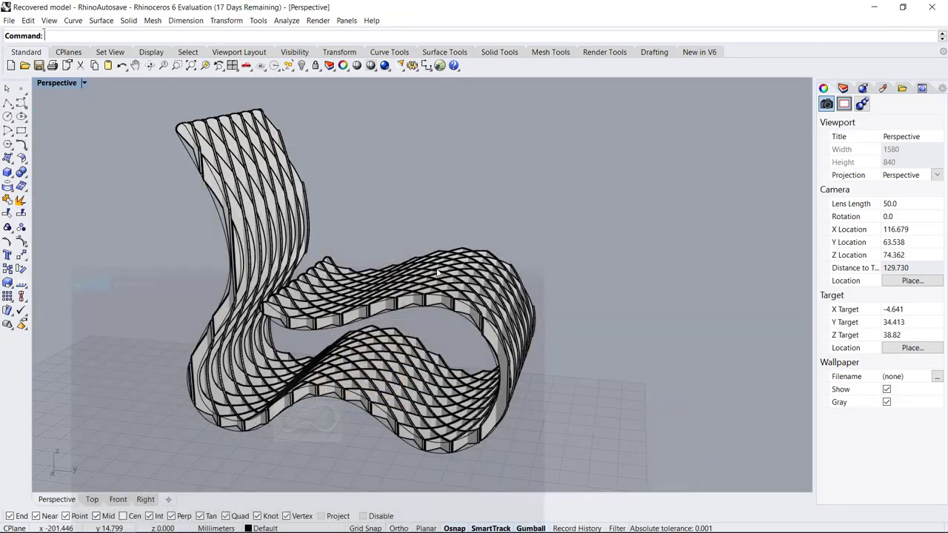
pyautogui.scroll(-5, 450, 361)
pyautogui.click(422, 319)
pyautogui.press('Delete')
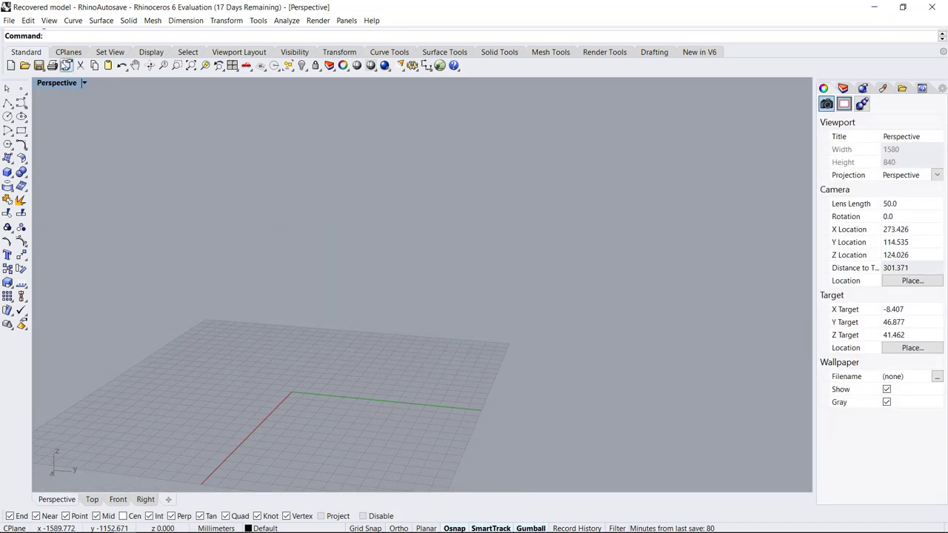
# Step: Maximize the Right viewport to fill the workspace
pyautogui.doubleClick(56, 83)
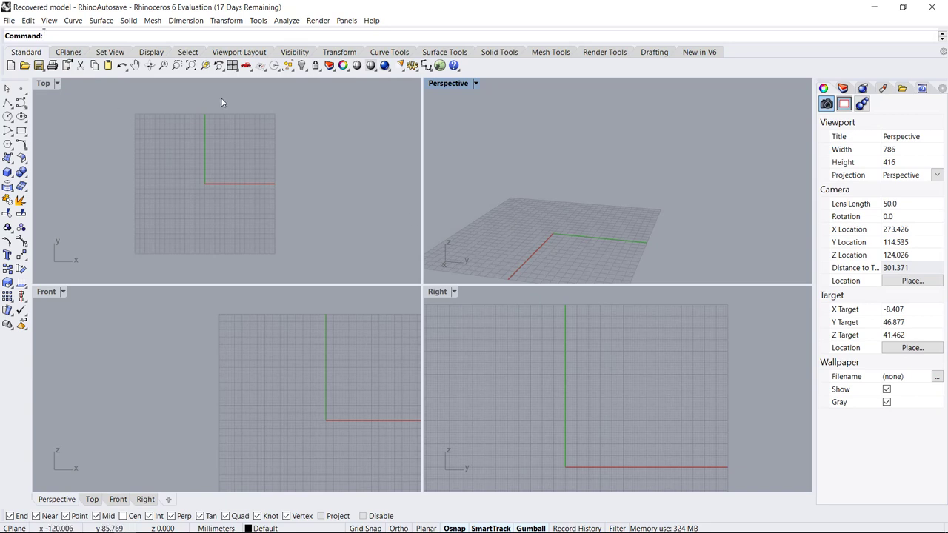
pyautogui.scroll(-2, 374, 289)
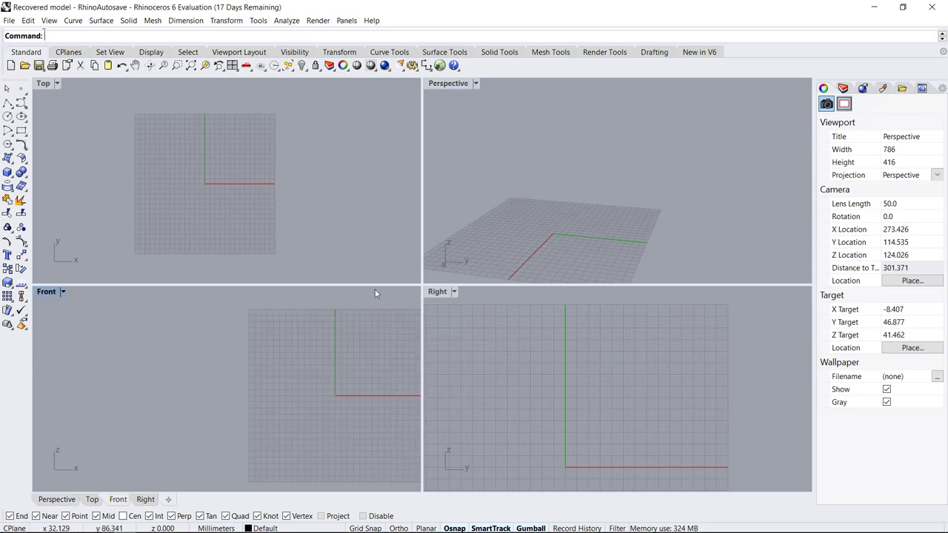
pyautogui.doubleClick(437, 292)
pyautogui.scroll(-2, 354, 272)
pyautogui.scroll(2, 415, 336)
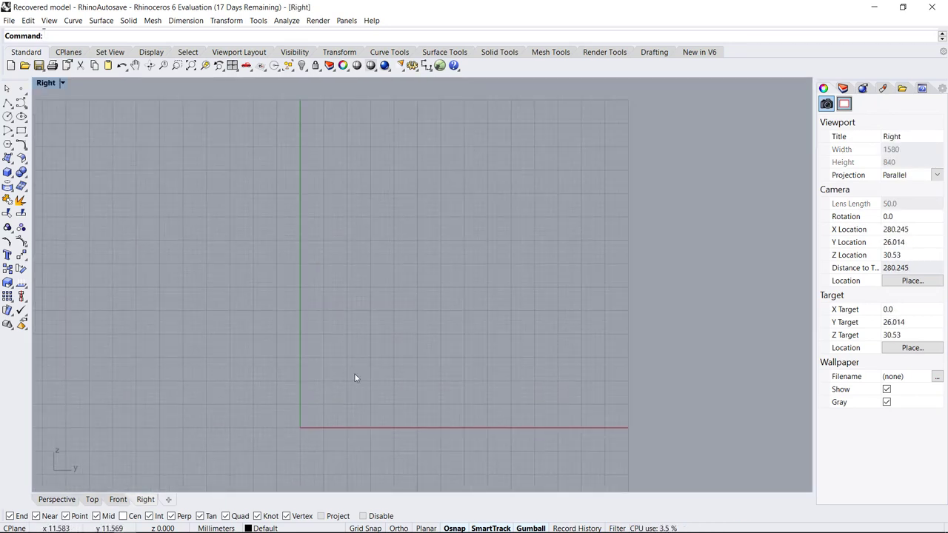
# Step: Place download.jpg as a Picture in the Right view, from the origin to the opposite corner
pyautogui.click(15, 166)
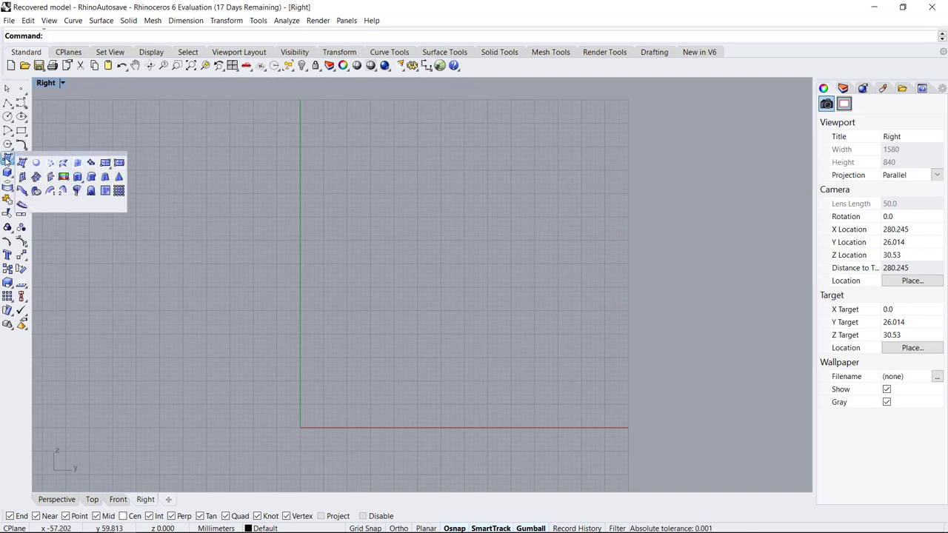
pyautogui.click(64, 176)
pyautogui.scroll(-2, 426, 200)
pyautogui.click(282, 231)
pyautogui.click(383, 304)
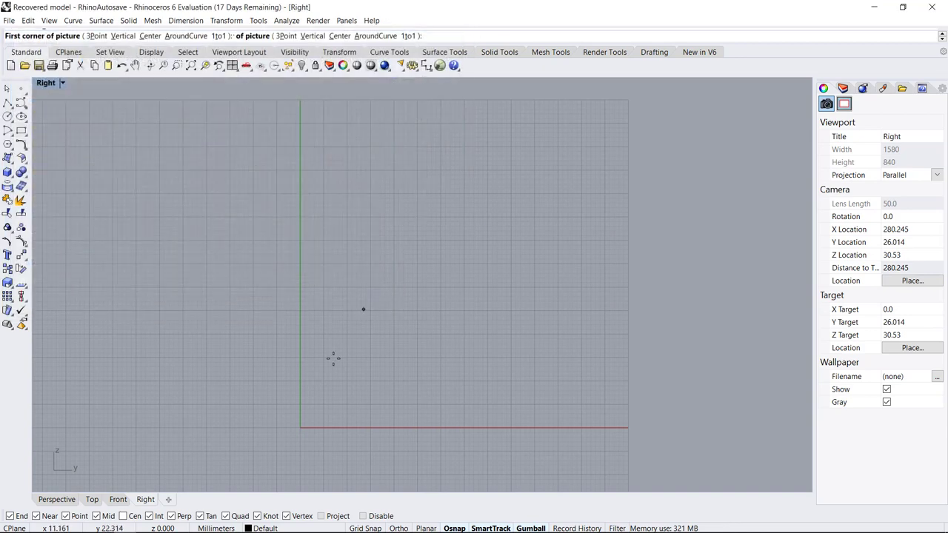
pyautogui.click(301, 427)
pyautogui.scroll(-2, 444, 252)
pyautogui.click(548, 154)
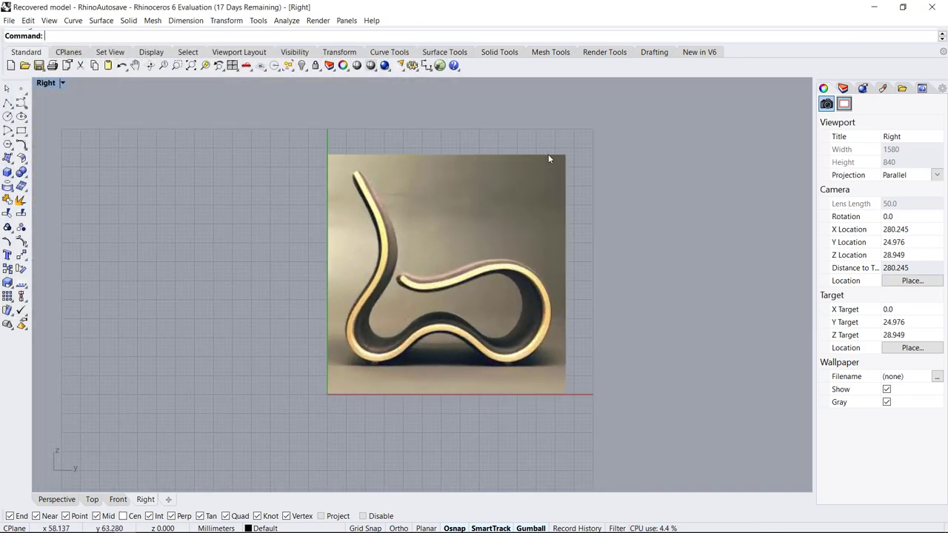
pyautogui.scroll(-1, 350, 293)
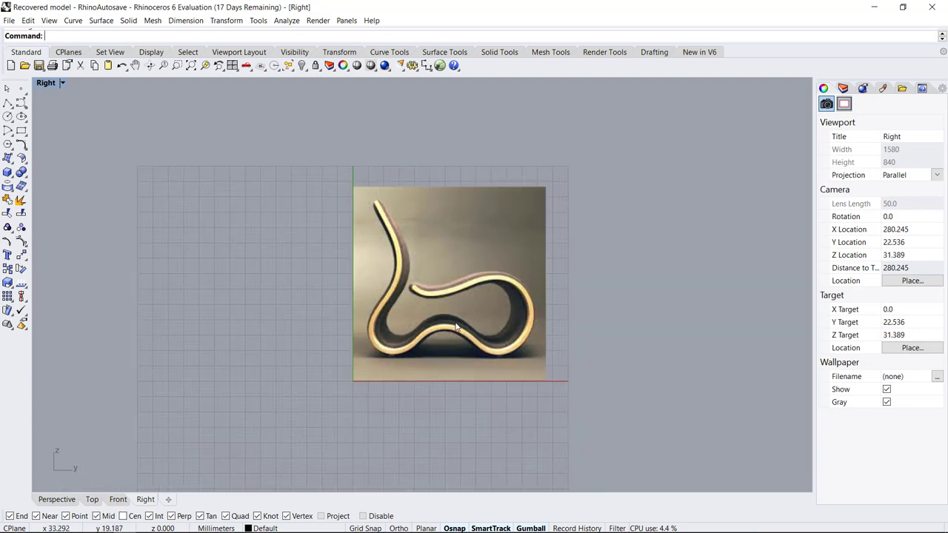
pyautogui.scroll(2, 404, 228)
pyautogui.scroll(2, 394, 195)
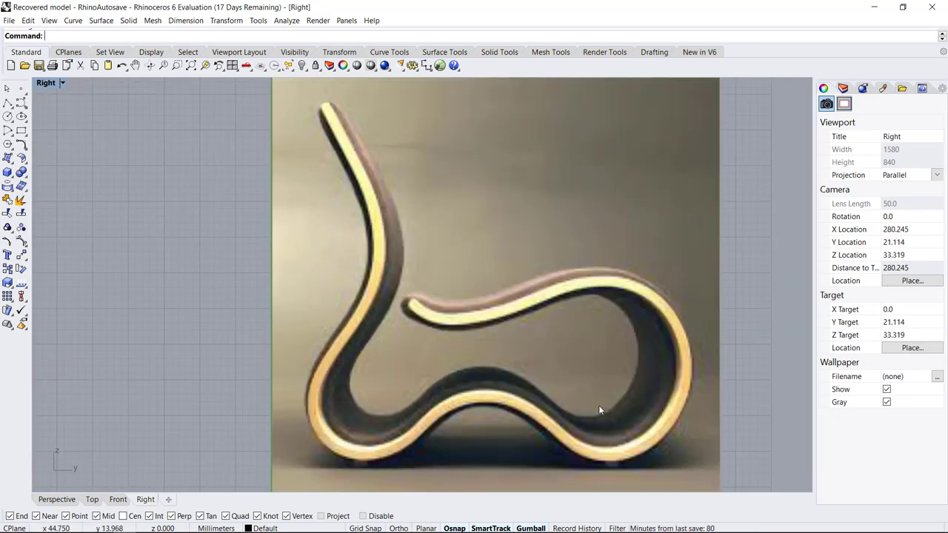
pyautogui.scroll(-2, 365, 330)
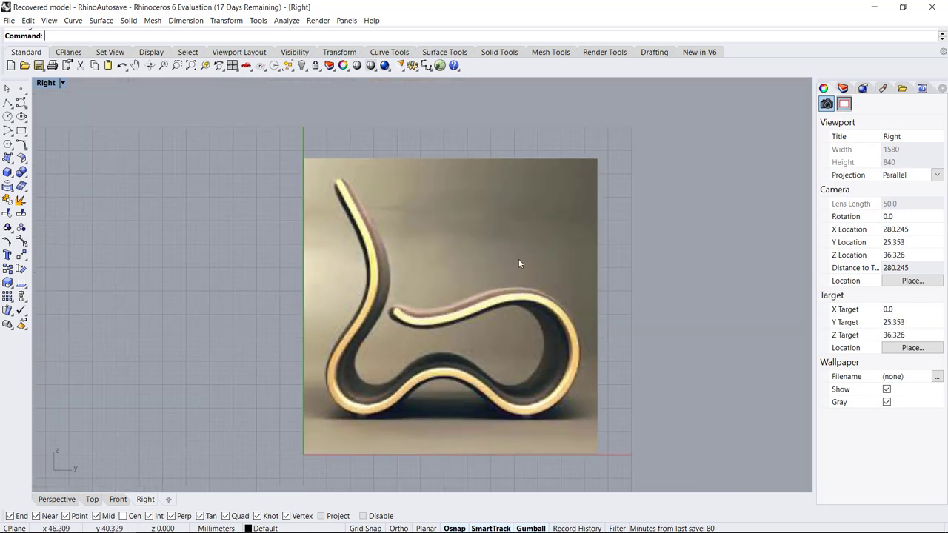
# Step: Set the download (1) picture material's transparency to 35%, then deselect the picture
pyautogui.click(535, 205)
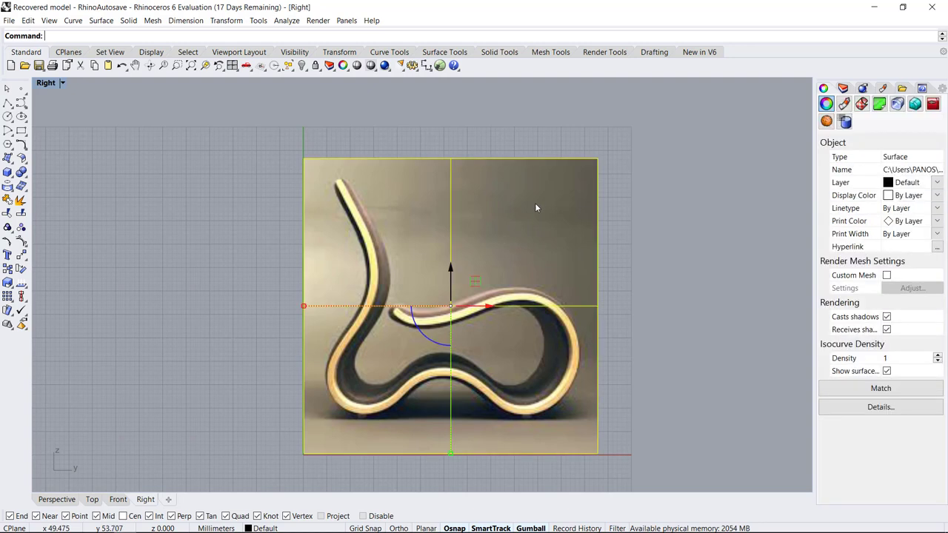
pyautogui.scroll(-2, 426, 230)
pyautogui.scroll(-1, 426, 231)
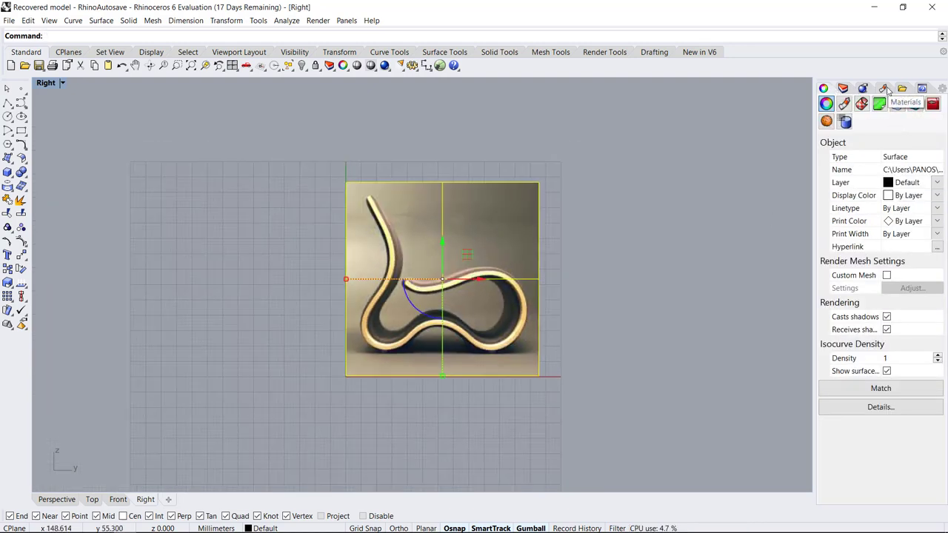
pyautogui.click(884, 89)
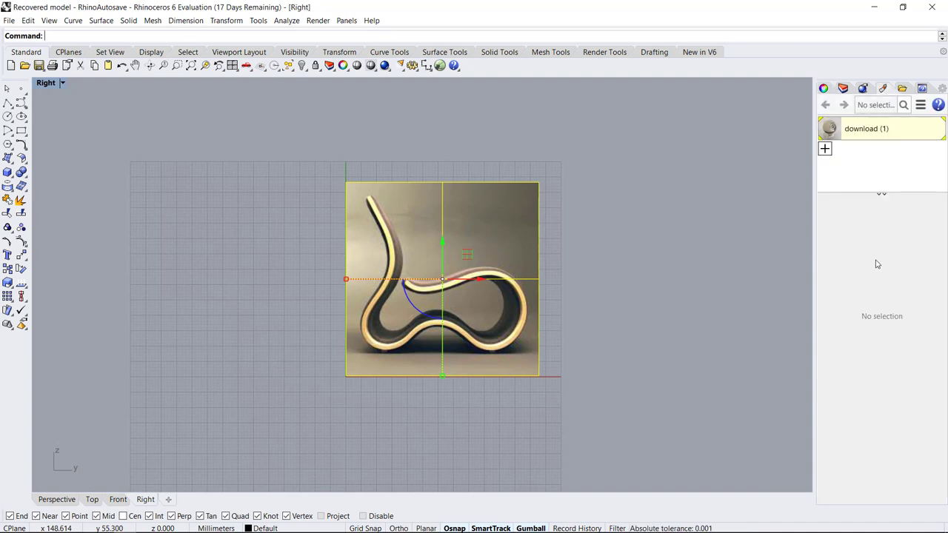
pyautogui.click(871, 128)
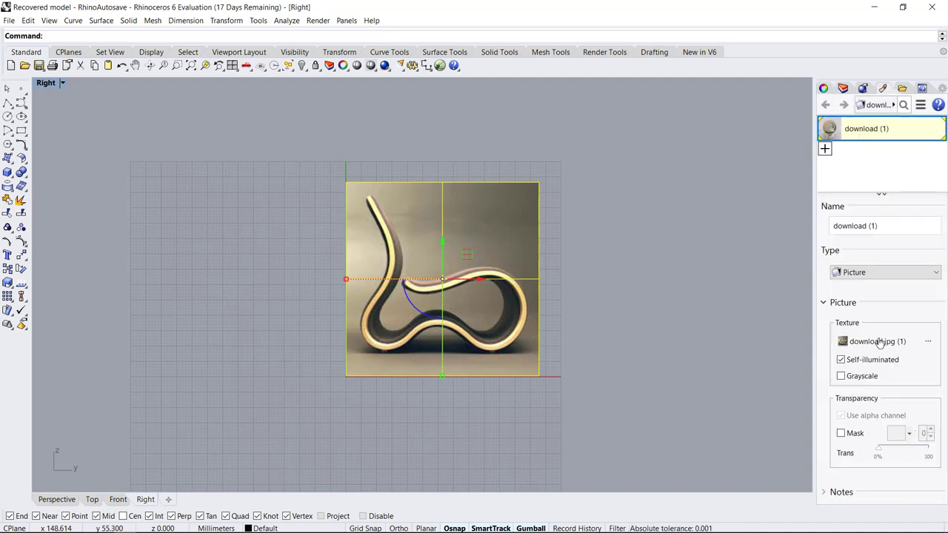
pyautogui.click(882, 452)
pyautogui.moveTo(883, 452); pyautogui.dragTo(897, 454)
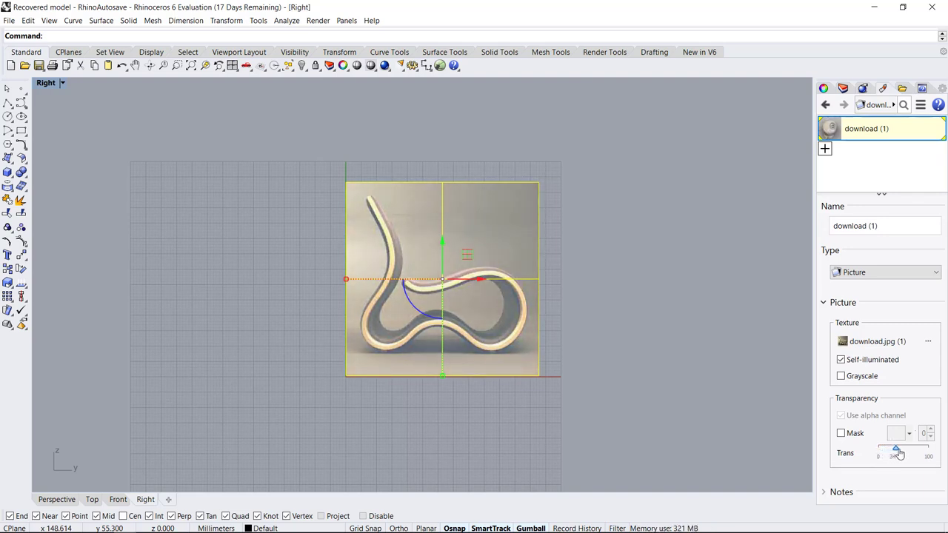
pyautogui.moveTo(897, 454); pyautogui.dragTo(898, 454)
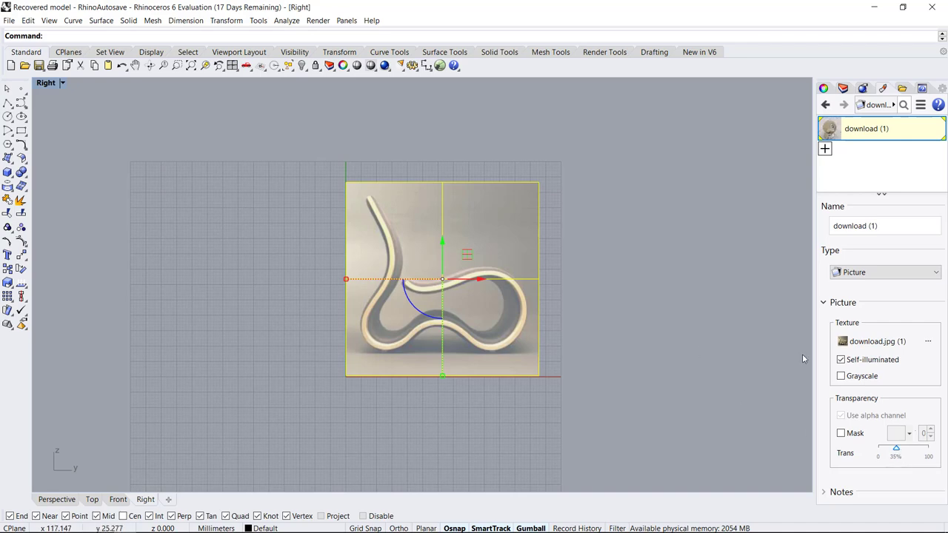
pyautogui.click(605, 266)
pyautogui.scroll(3, 394, 237)
pyautogui.scroll(2, 393, 237)
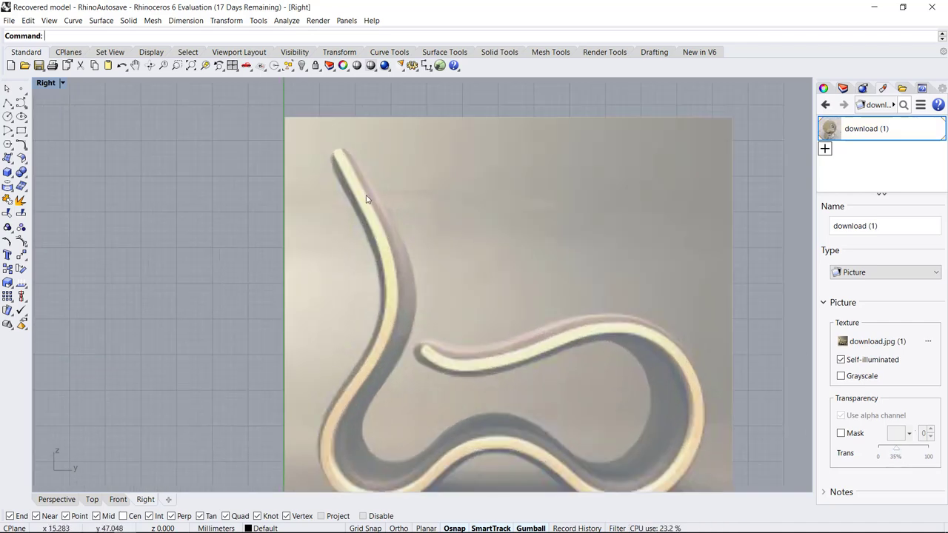
pyautogui.scroll(3, 360, 191)
pyautogui.scroll(-2, 349, 158)
pyautogui.scroll(-2, 338, 159)
pyautogui.scroll(-1, 339, 166)
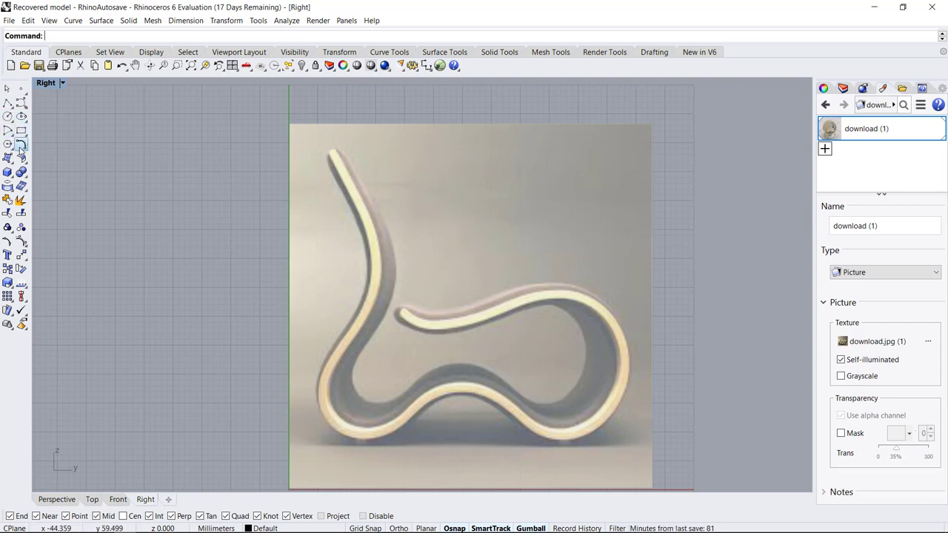
# Step: Trace a control-point curve from the backrest top down to where the chair turns toward the base
pyautogui.click(20, 106)
pyautogui.scroll(2, 328, 153)
pyautogui.scroll(2, 307, 158)
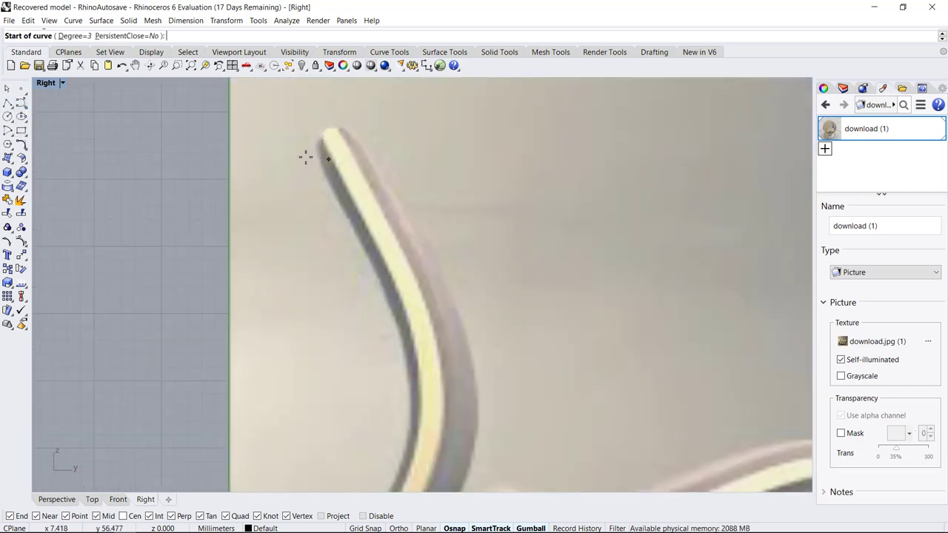
pyautogui.scroll(-2, 313, 148)
pyautogui.scroll(-3, 315, 149)
pyautogui.click(315, 150)
pyautogui.click(333, 189)
pyautogui.click(343, 212)
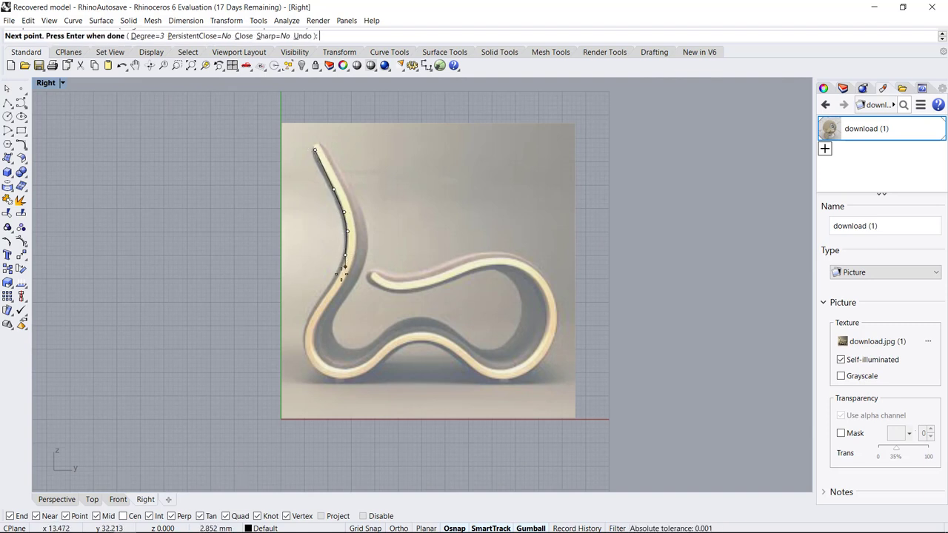
pyautogui.click(315, 308)
pyautogui.click(306, 328)
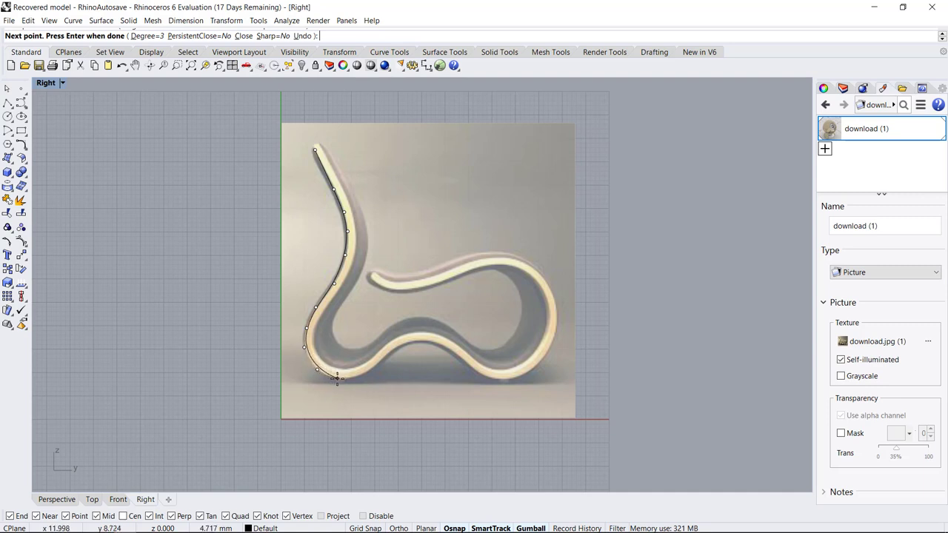
# Step: Continue the curve along the bottom, around the rear loop and along the seat to its tip
pyautogui.click(337, 378)
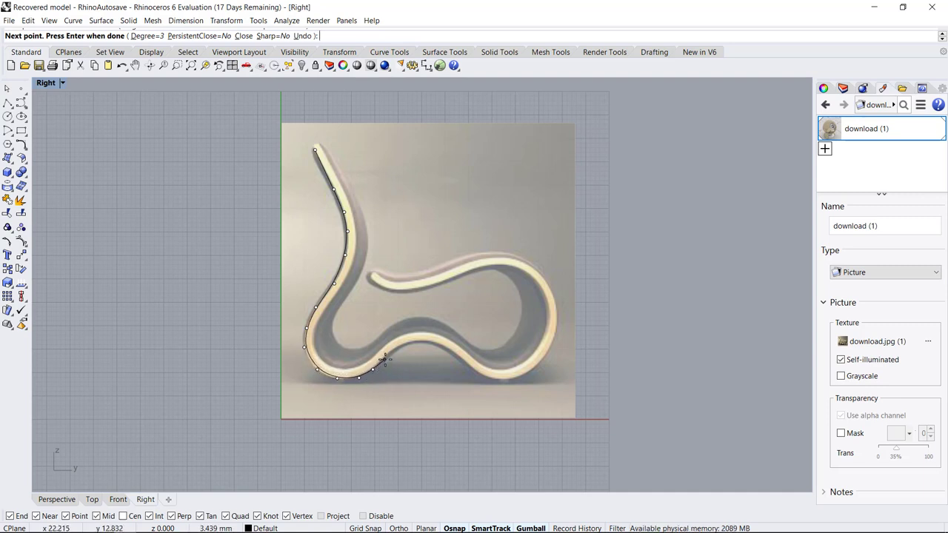
pyautogui.click(387, 356)
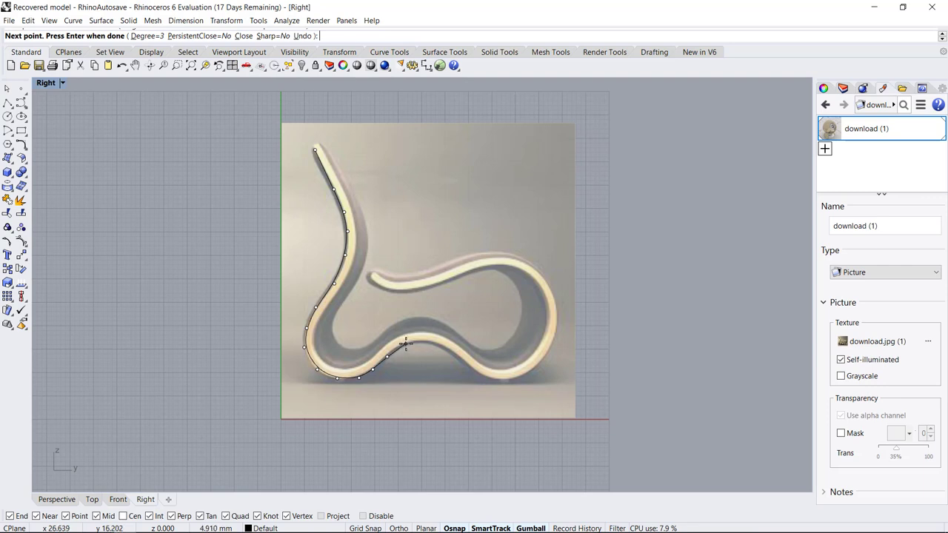
pyautogui.click(465, 362)
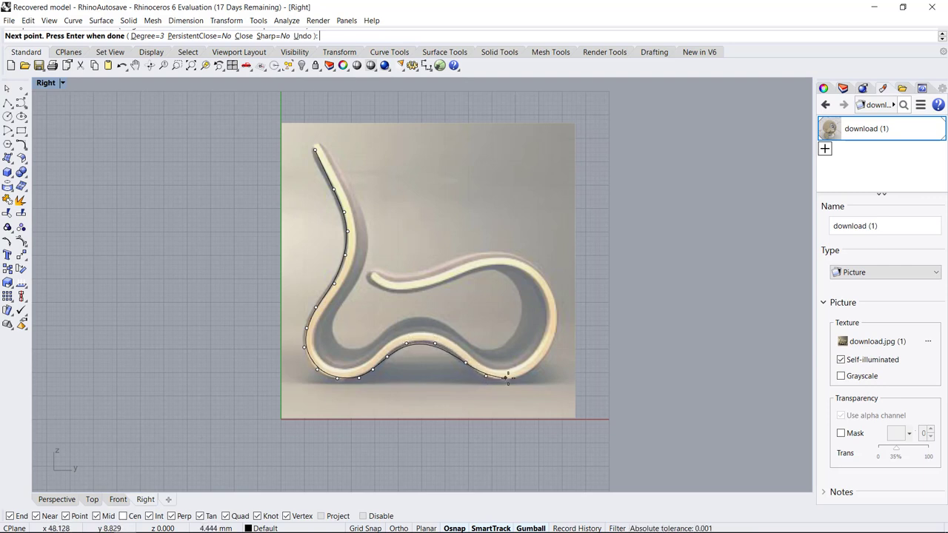
pyautogui.click(513, 377)
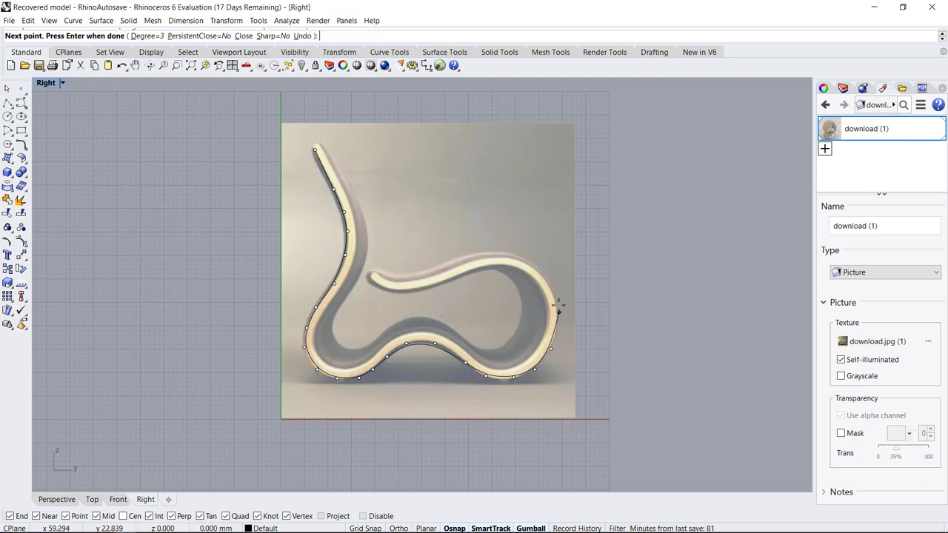
pyautogui.click(558, 310)
pyautogui.click(546, 281)
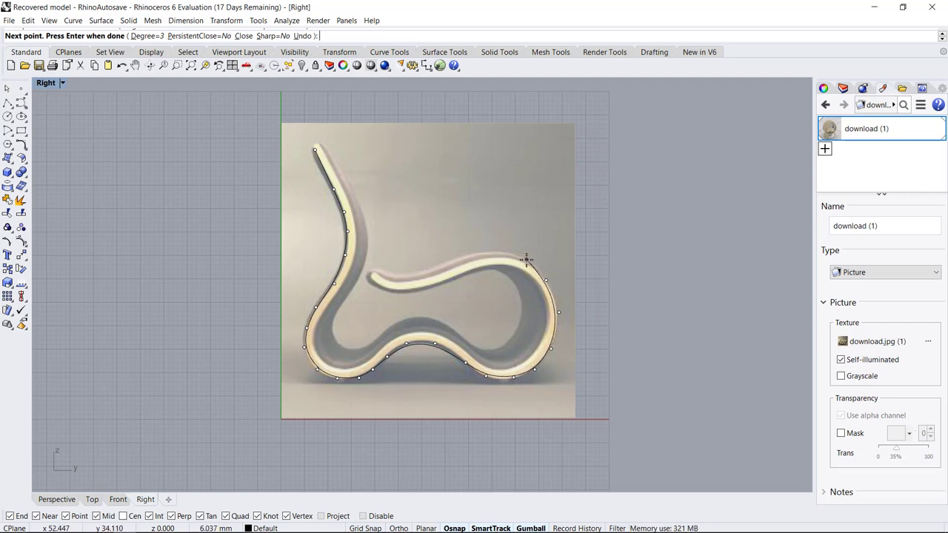
pyautogui.click(520, 259)
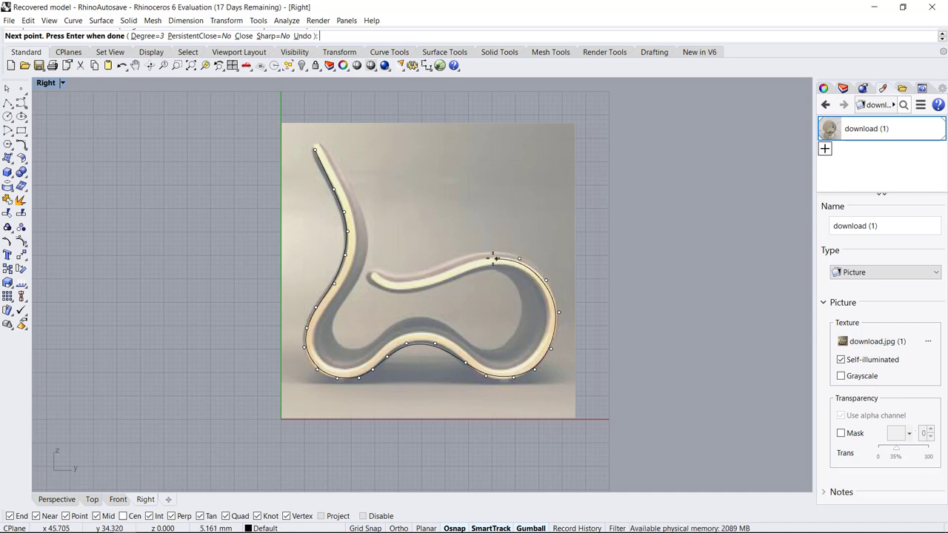
pyautogui.click(466, 262)
pyautogui.click(443, 273)
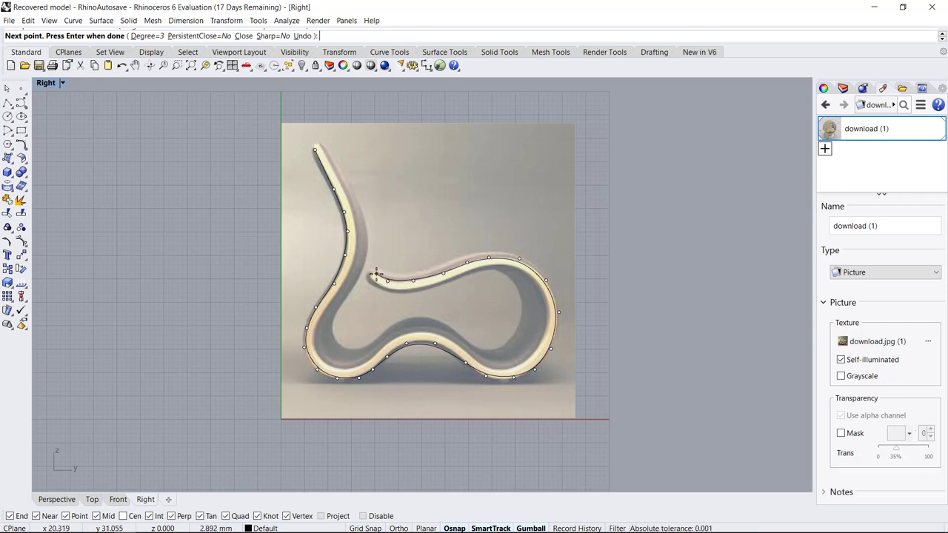
pyautogui.press('Return')
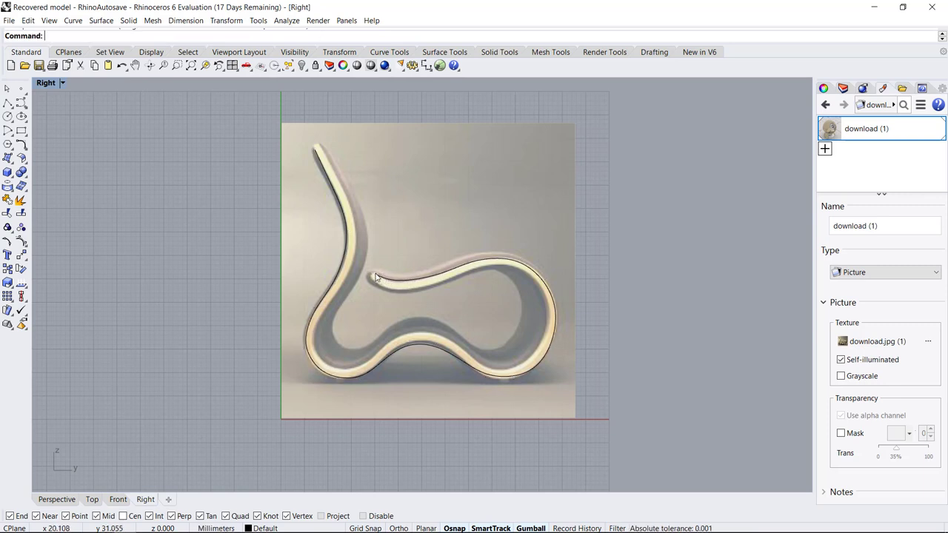
# Step: Zoom in and select the traced curve at the backrest top
pyautogui.scroll(1, 312, 174)
pyautogui.scroll(2, 315, 171)
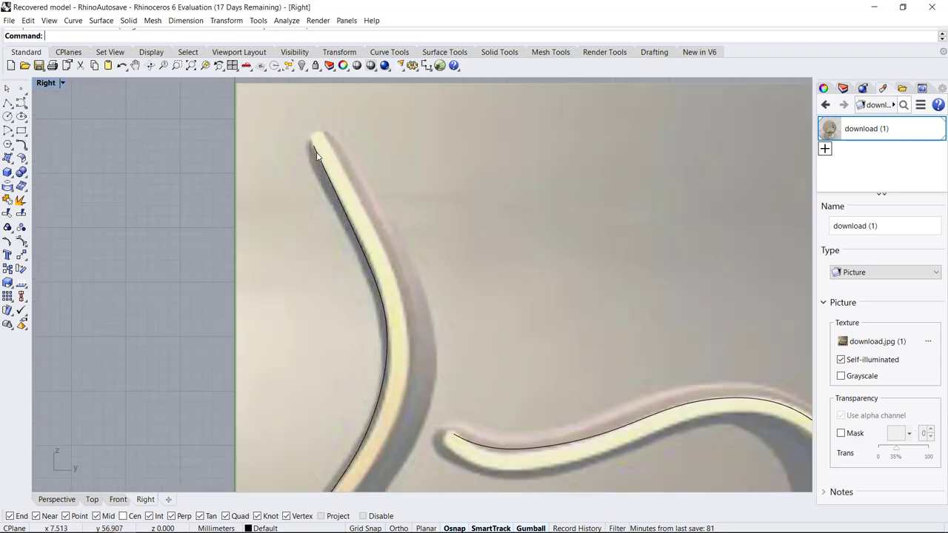
pyautogui.click(323, 169)
pyautogui.click(339, 185)
pyautogui.scroll(5, 317, 154)
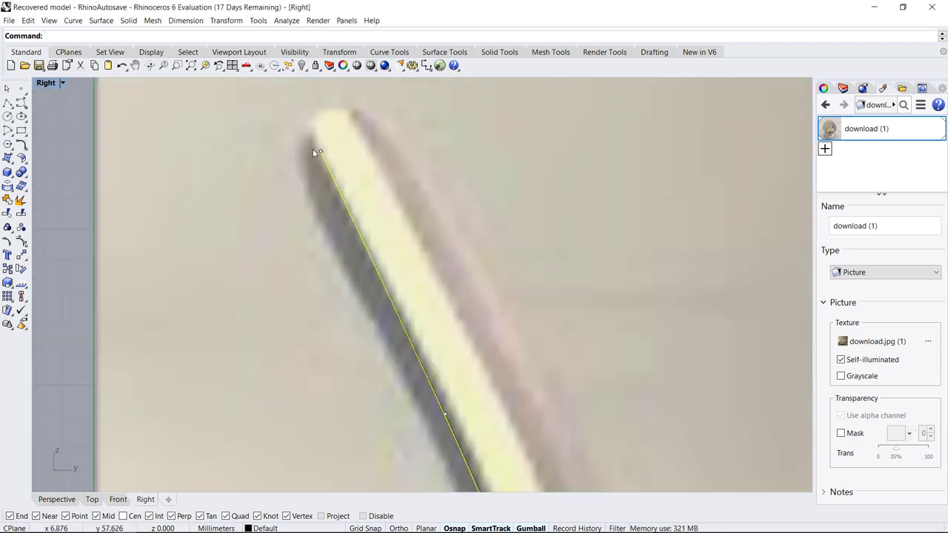
# Step: Shift the backrest control point right onto the chair's edge
pyautogui.click(320, 153)
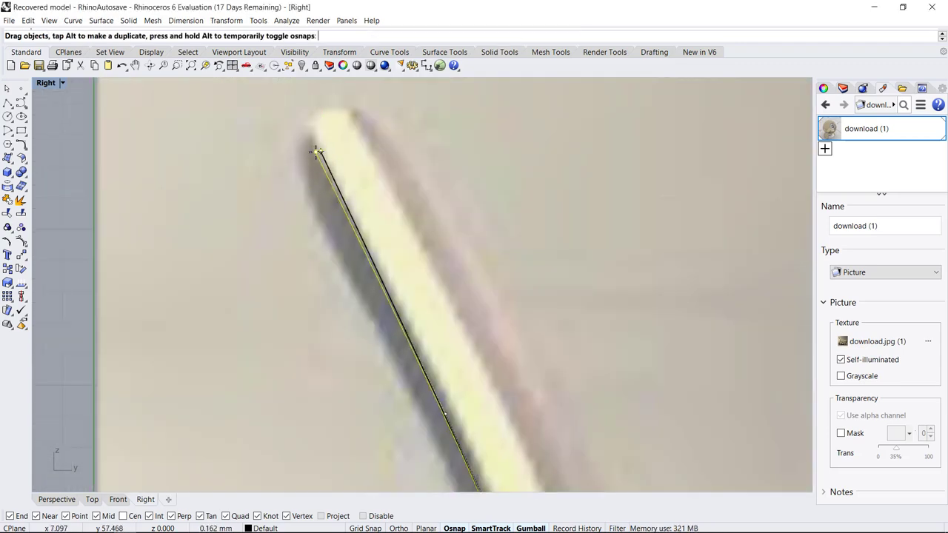
pyautogui.scroll(-2, 294, 137)
pyautogui.scroll(-2, 297, 137)
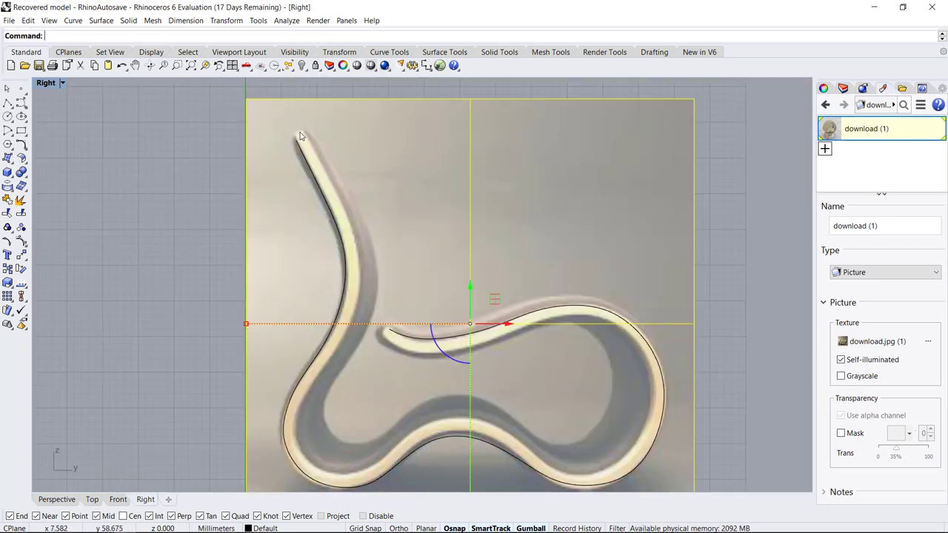
pyautogui.scroll(-2, 343, 292)
pyautogui.scroll(3, 339, 282)
pyautogui.scroll(3, 337, 275)
pyautogui.click(342, 253)
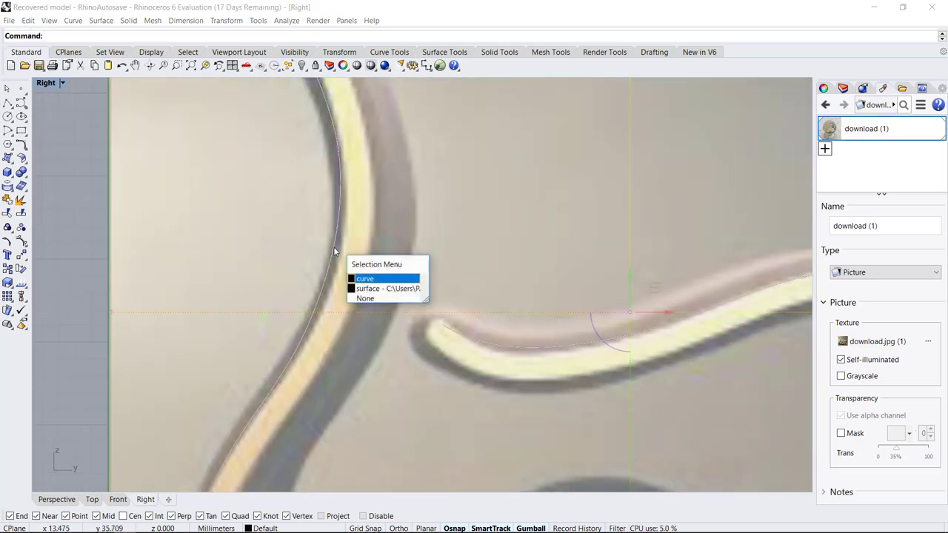
pyautogui.click(356, 278)
pyautogui.scroll(3, 348, 267)
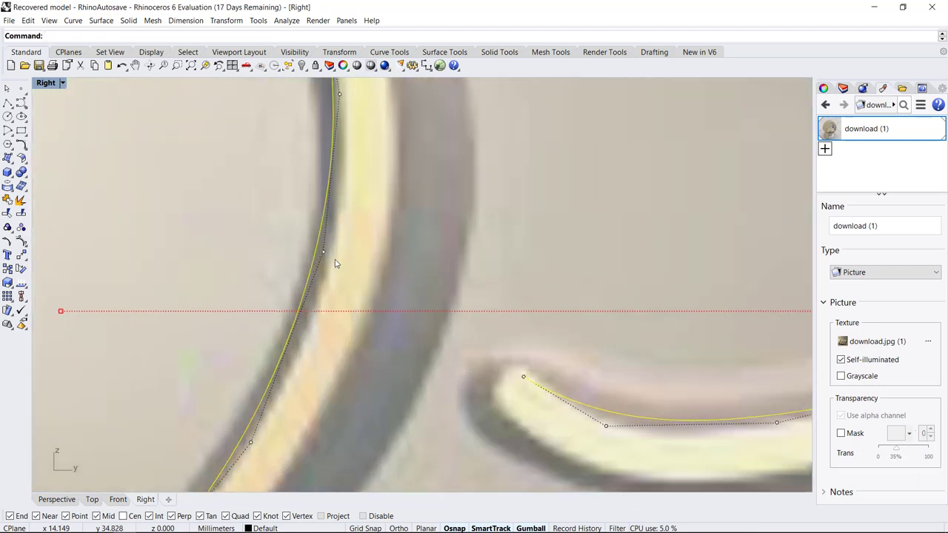
pyautogui.click(323, 253)
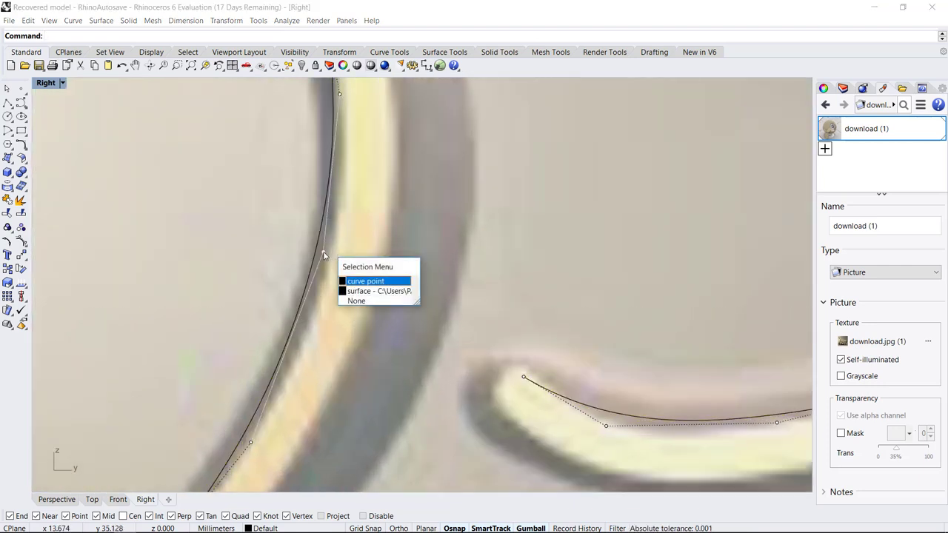
pyautogui.press('Down')
pyautogui.press('Up')
pyautogui.press('Return')
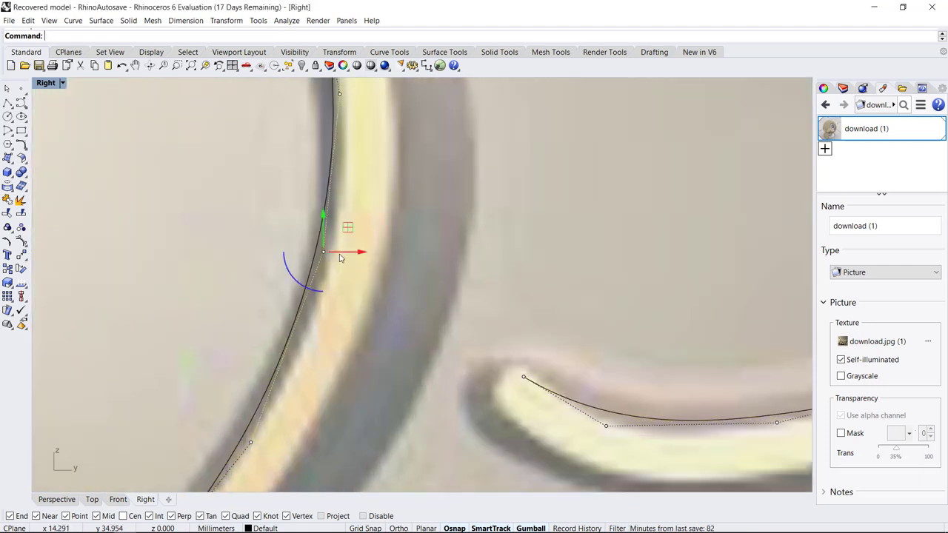
pyautogui.moveTo(340, 257); pyautogui.dragTo(350, 256)
pyautogui.click(387, 196)
# Step: Pull the front-bend control point left and down to match the picture
pyautogui.scroll(-3, 387, 196)
pyautogui.scroll(-3, 364, 210)
pyautogui.scroll(3, 334, 326)
pyautogui.scroll(3, 320, 349)
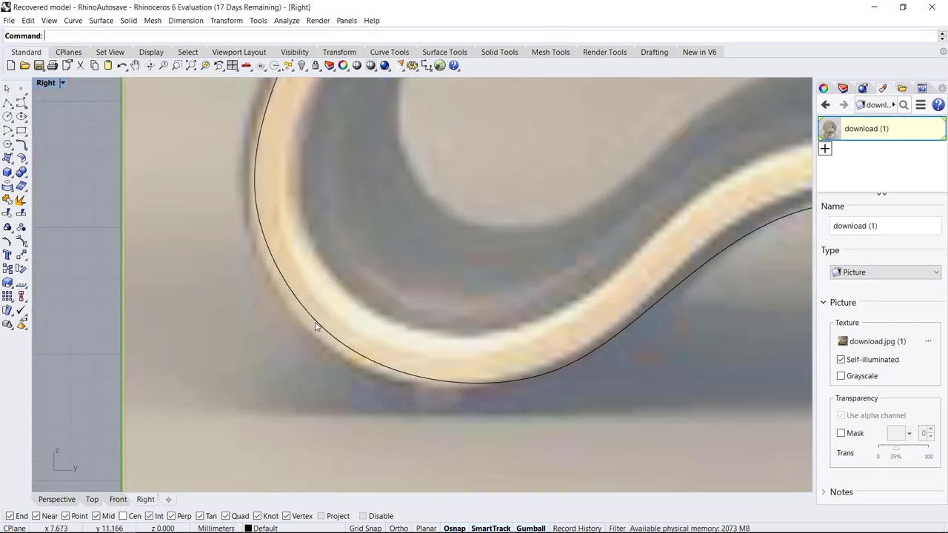
pyautogui.click(329, 331)
pyautogui.click(340, 351)
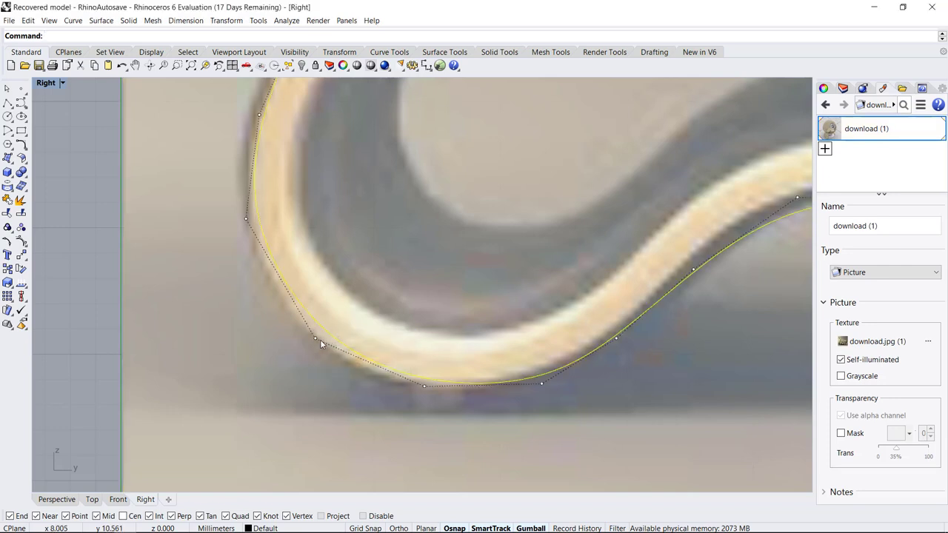
pyautogui.click(317, 339)
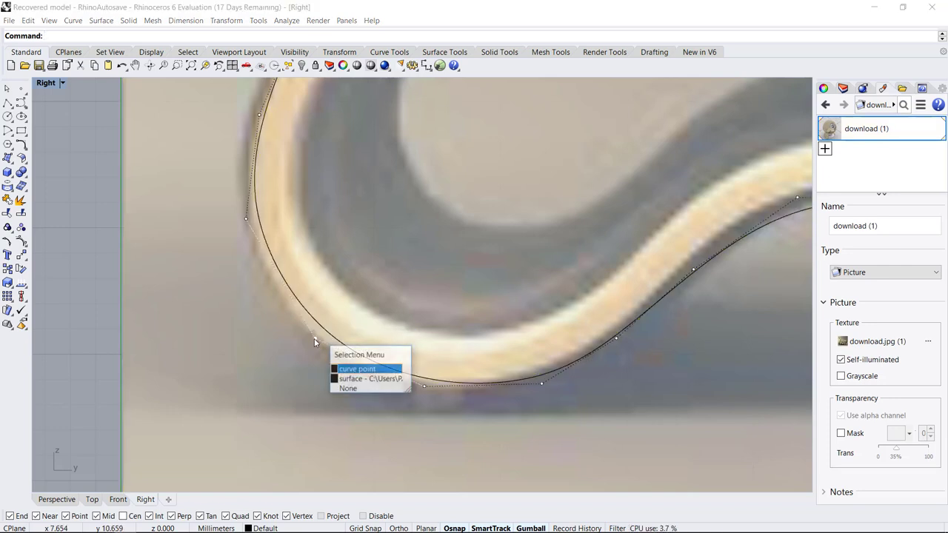
pyautogui.click(343, 369)
pyautogui.moveTo(316, 341); pyautogui.dragTo(303, 343)
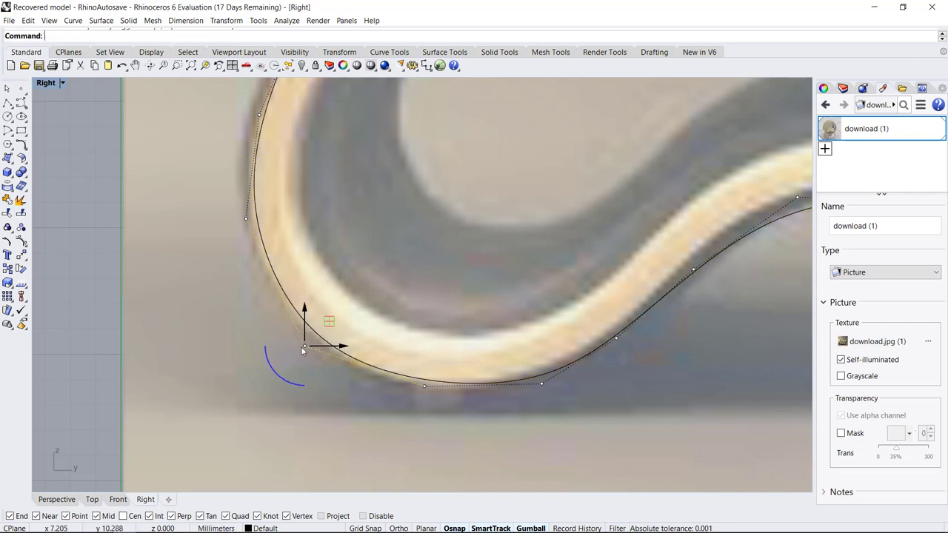
pyautogui.click(244, 333)
# Step: Raise the bottom hump's top control point
pyautogui.scroll(-5, 237, 336)
pyautogui.scroll(2, 588, 277)
pyautogui.scroll(3, 522, 284)
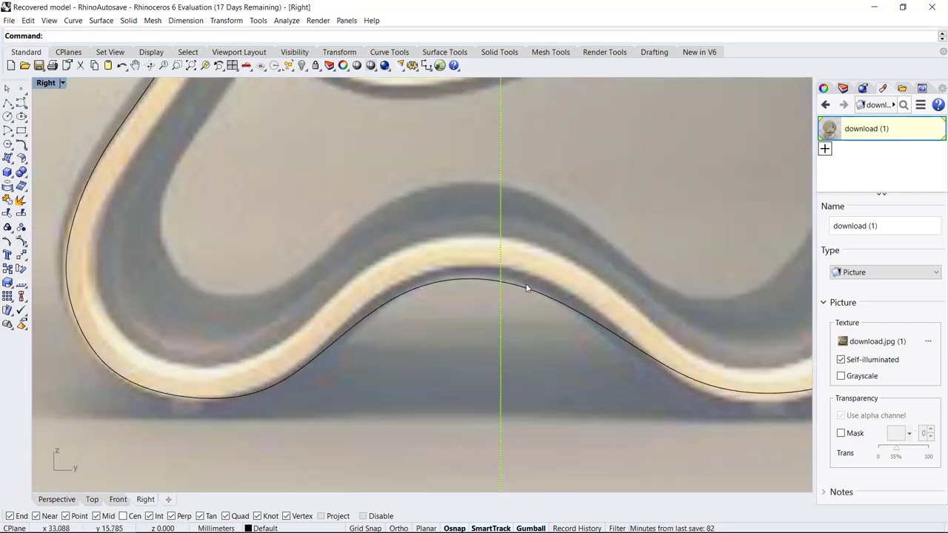
pyautogui.scroll(2, 518, 290)
pyautogui.click(488, 285)
pyautogui.click(548, 318)
pyautogui.click(526, 272)
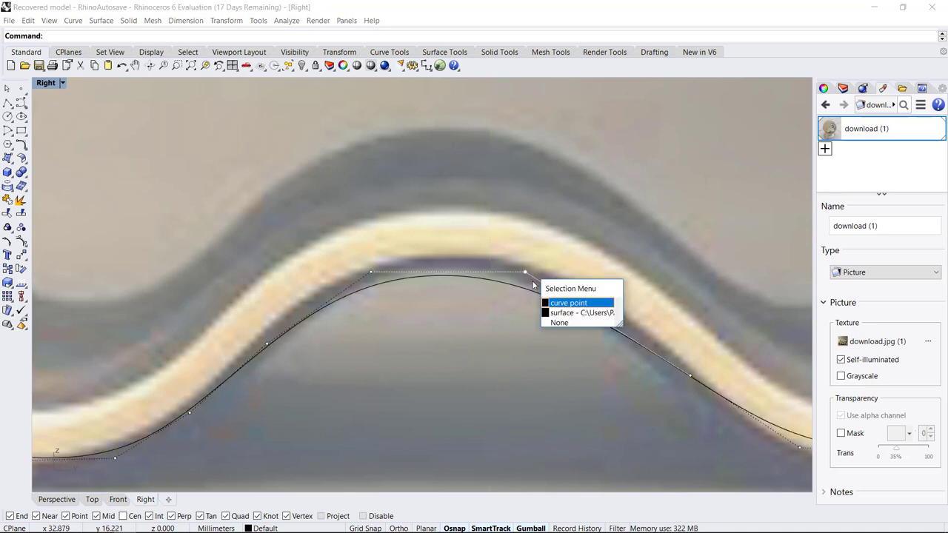
pyautogui.click(557, 303)
pyautogui.moveTo(525, 269); pyautogui.dragTo(533, 238)
pyautogui.click(476, 305)
# Step: Lift the hump's left control point up and to the left
pyautogui.click(377, 279)
pyautogui.click(406, 306)
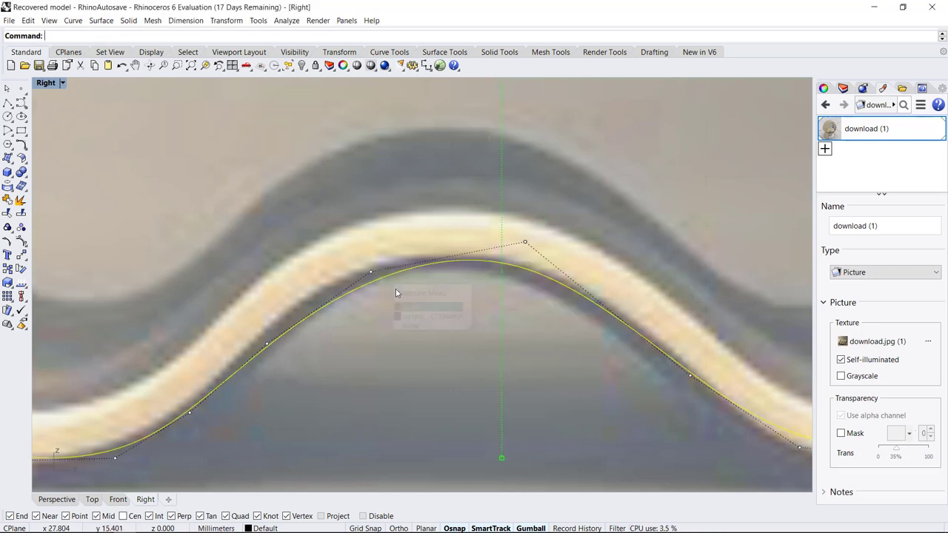
pyautogui.click(371, 273)
pyautogui.click(405, 305)
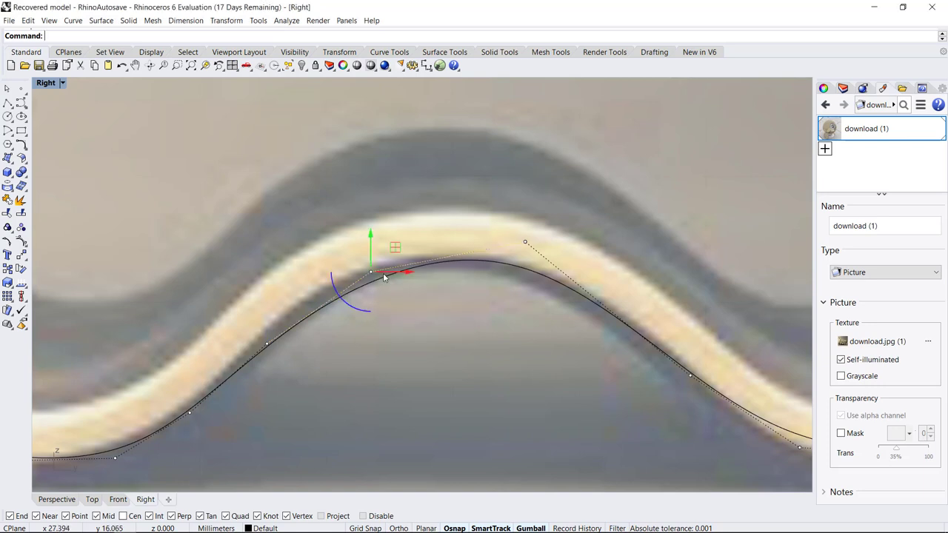
pyautogui.moveTo(371, 272); pyautogui.dragTo(347, 247)
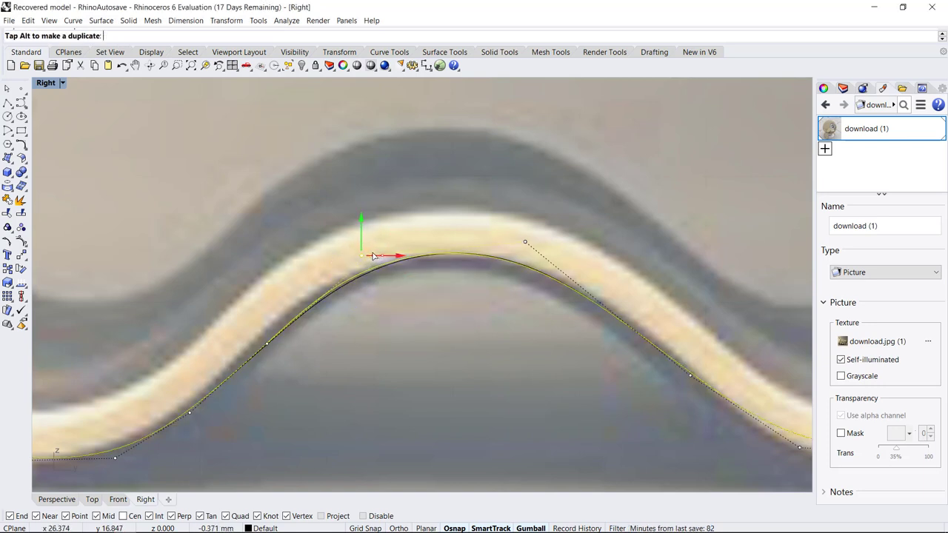
# Step: Finish the hump, then lower two control points at the rear bottom bend to hug the chair edge
pyautogui.moveTo(377, 257); pyautogui.dragTo(361, 255)
pyautogui.click(393, 326)
pyautogui.scroll(-3, 371, 304)
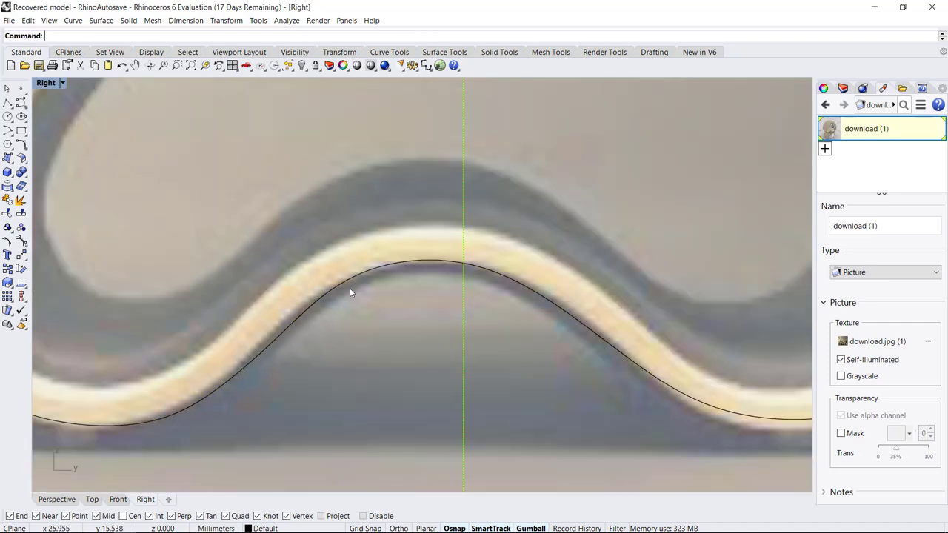
pyautogui.scroll(-3, 351, 285)
pyautogui.scroll(4, 511, 340)
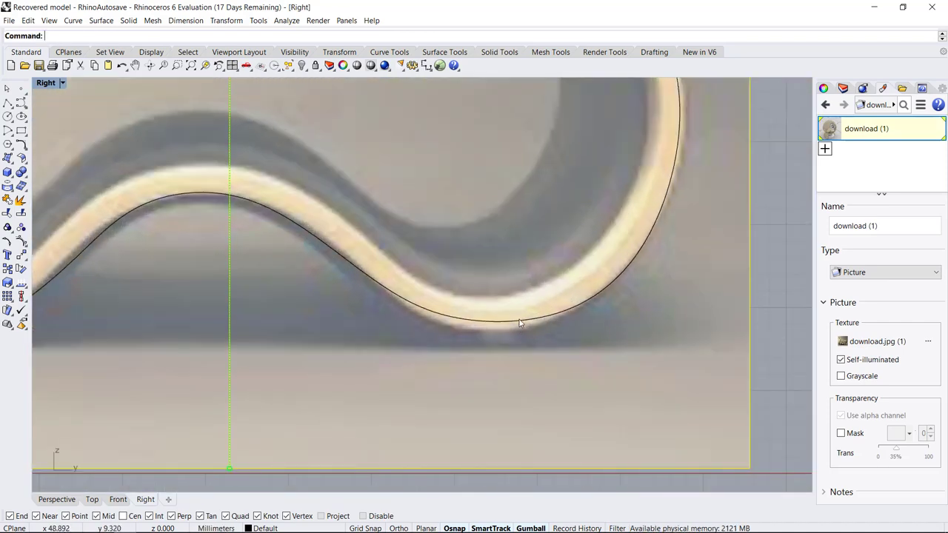
pyautogui.click(519, 323)
pyautogui.click(536, 351)
pyautogui.press('F10')
pyautogui.scroll(2, 524, 319)
pyautogui.scroll(2, 524, 313)
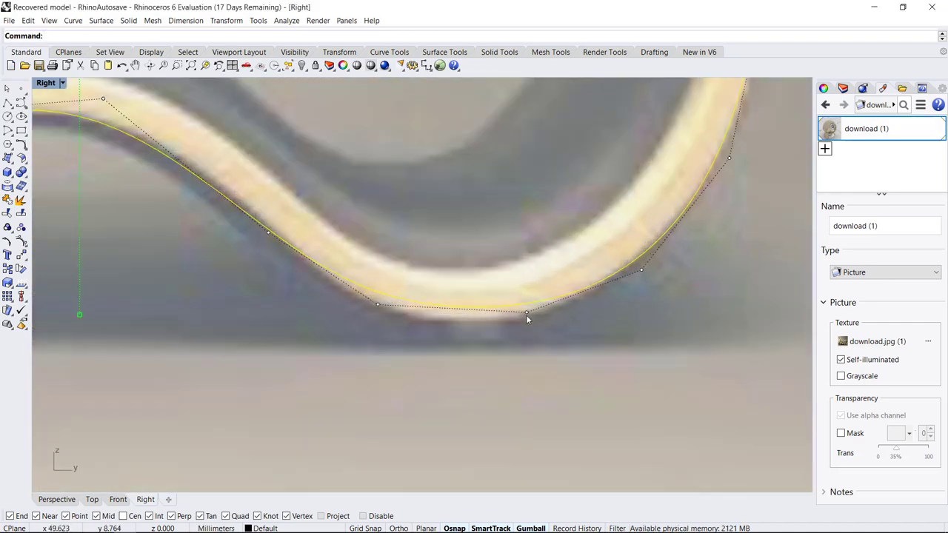
pyautogui.click(525, 312)
pyautogui.click(553, 344)
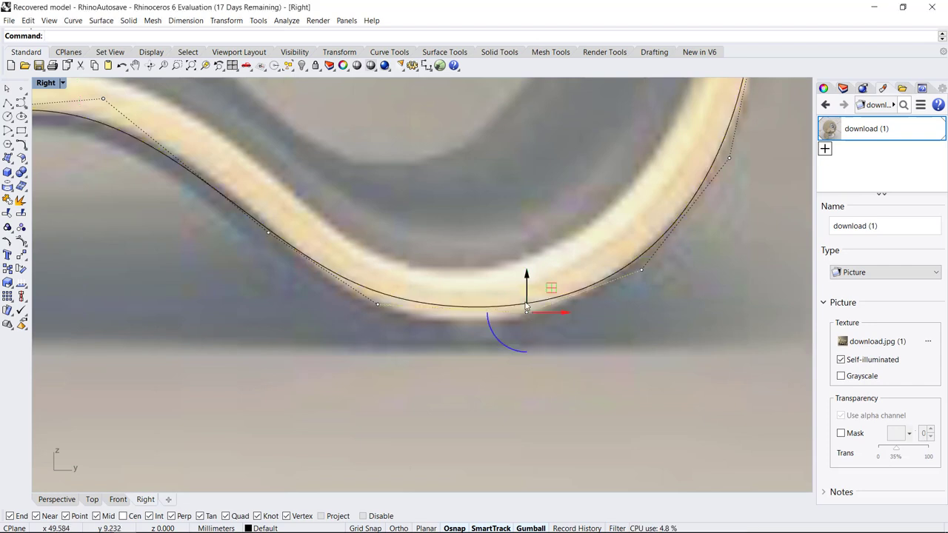
pyautogui.moveTo(524, 296); pyautogui.dragTo(442, 320)
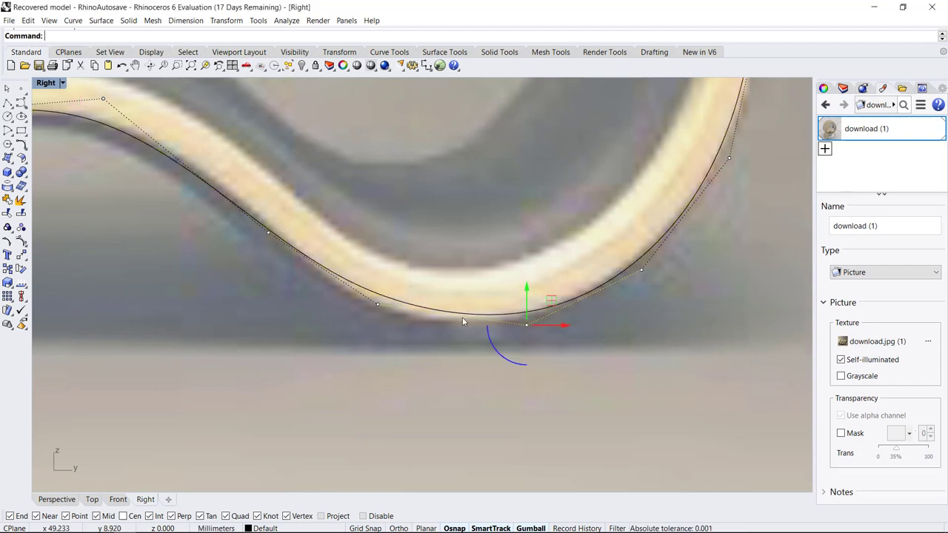
pyautogui.click(379, 305)
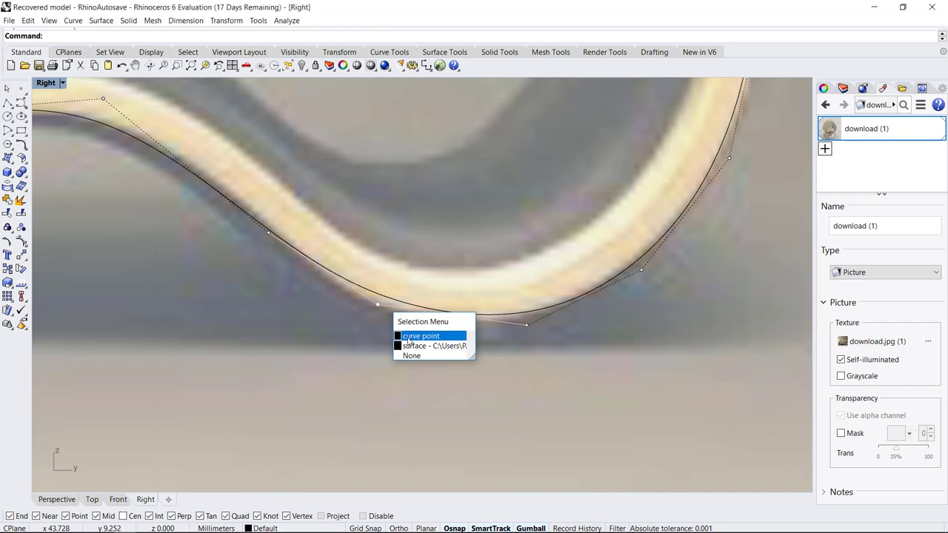
pyautogui.click(400, 335)
pyautogui.moveTo(376, 278); pyautogui.dragTo(377, 287)
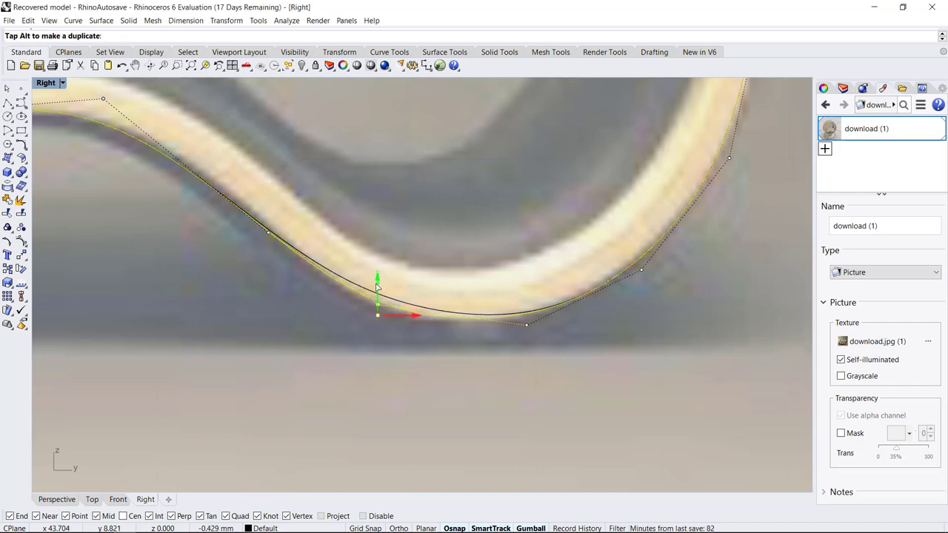
pyautogui.press('Escape')
# Step: Push a control point on the right loop outward so the curve fits the loop
pyautogui.click(377, 355)
pyautogui.scroll(-3, 423, 440)
pyautogui.scroll(-3, 605, 217)
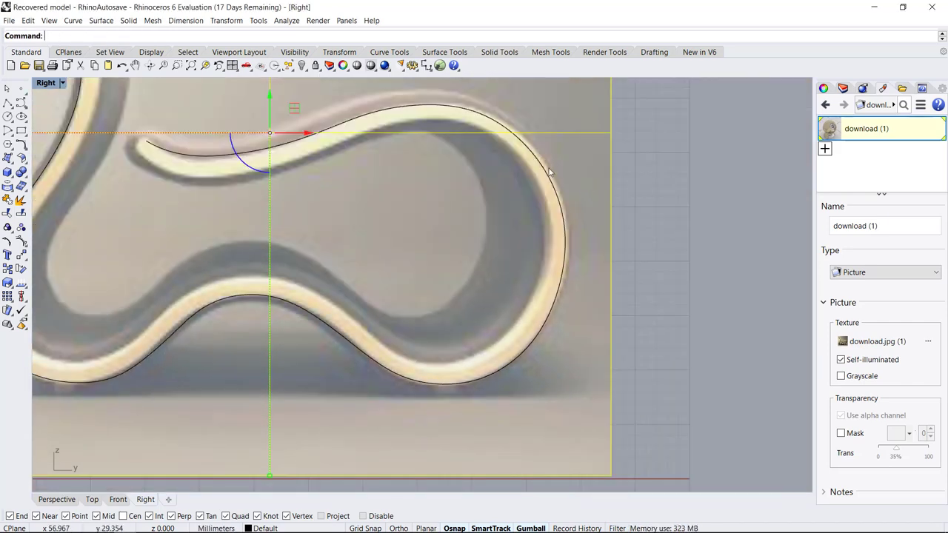
pyautogui.scroll(2, 569, 275)
pyautogui.scroll(2, 569, 289)
pyautogui.click(572, 296)
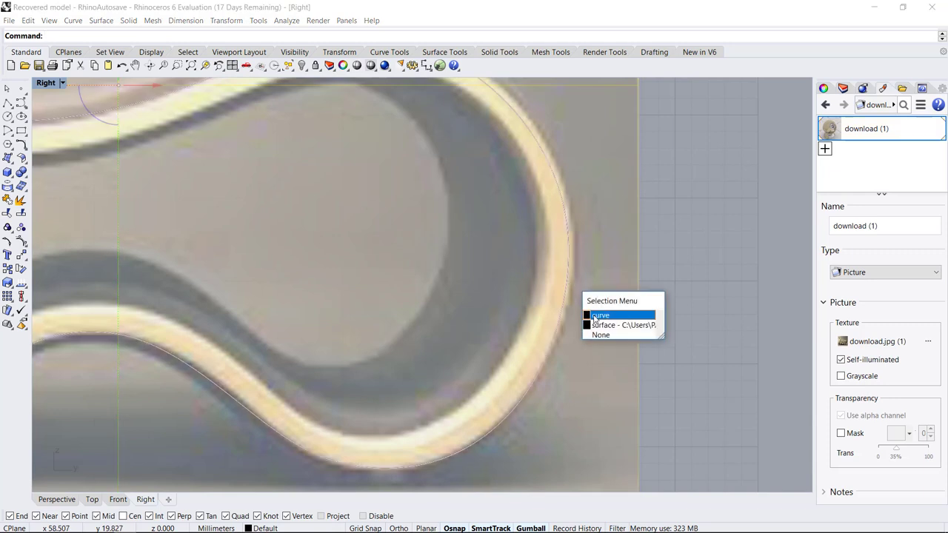
pyautogui.click(594, 319)
pyautogui.scroll(2, 578, 244)
pyautogui.click(582, 238)
pyautogui.click(610, 268)
pyautogui.moveTo(592, 238); pyautogui.dragTo(601, 237)
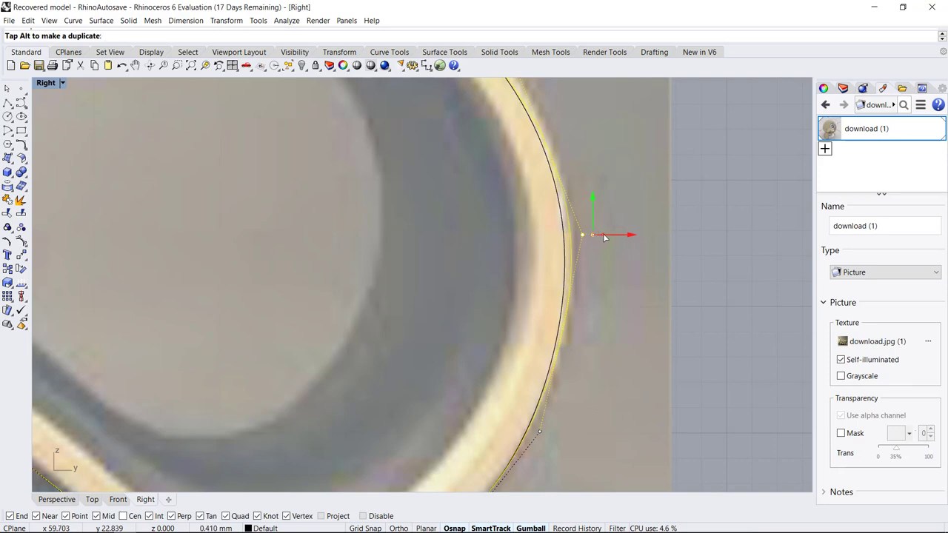
pyautogui.moveTo(604, 237); pyautogui.dragTo(606, 237)
# Step: Raise the loop's top control point and shift its right-shoulder point right to match the edge
pyautogui.scroll(-5, 571, 364)
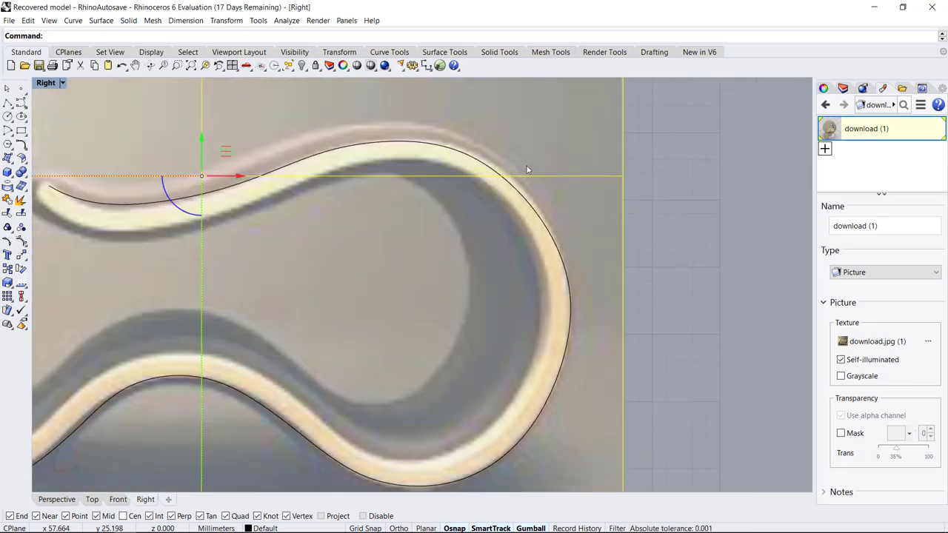
pyautogui.scroll(3, 523, 160)
pyautogui.scroll(2, 504, 177)
pyautogui.click(511, 208)
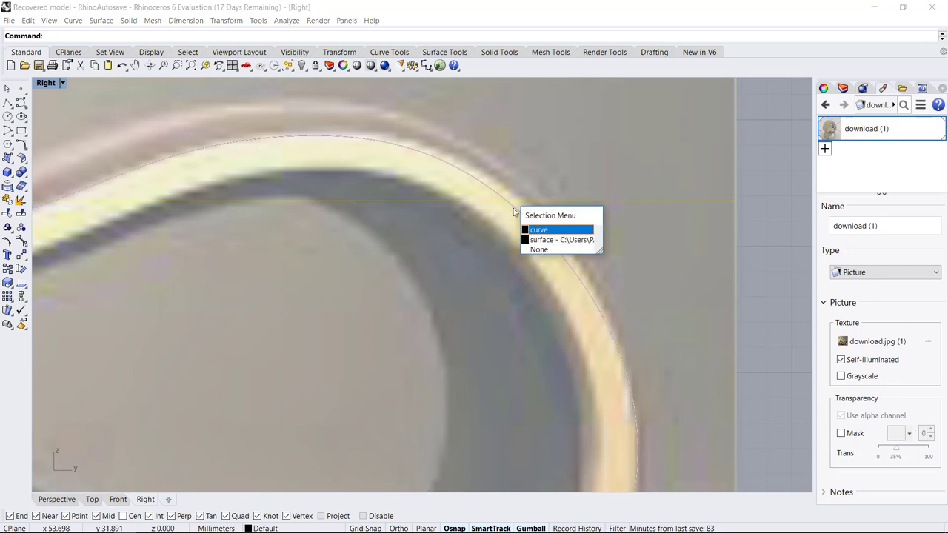
pyautogui.click(530, 229)
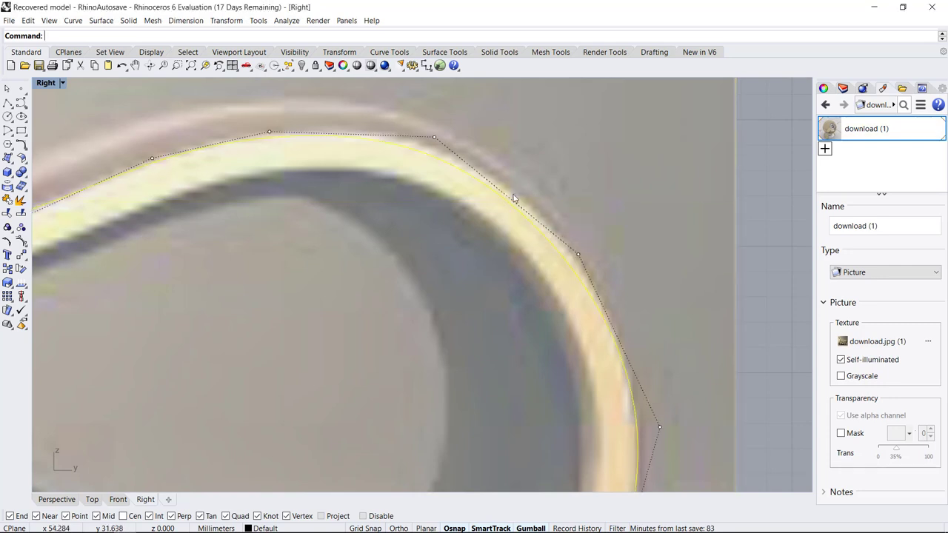
pyautogui.click(449, 146)
pyautogui.click(477, 168)
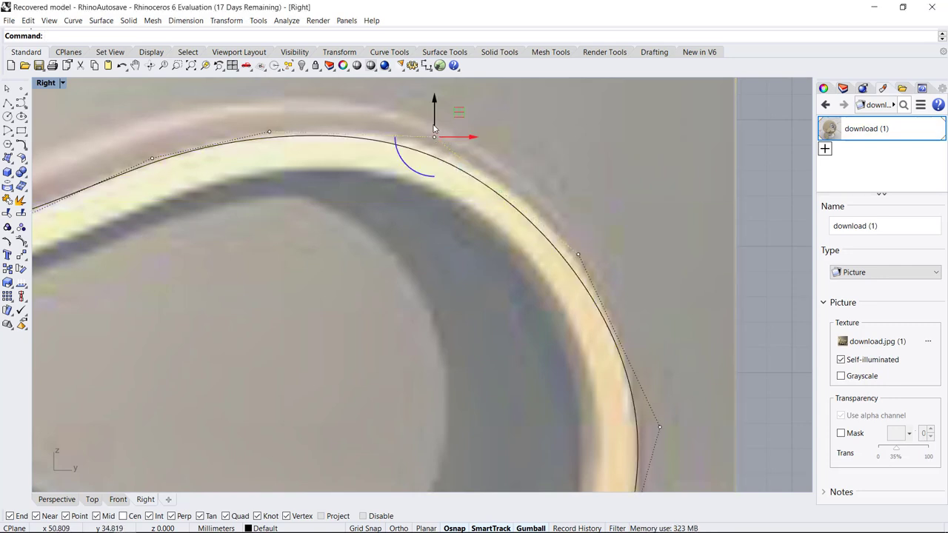
pyautogui.moveTo(434, 129); pyautogui.dragTo(435, 116)
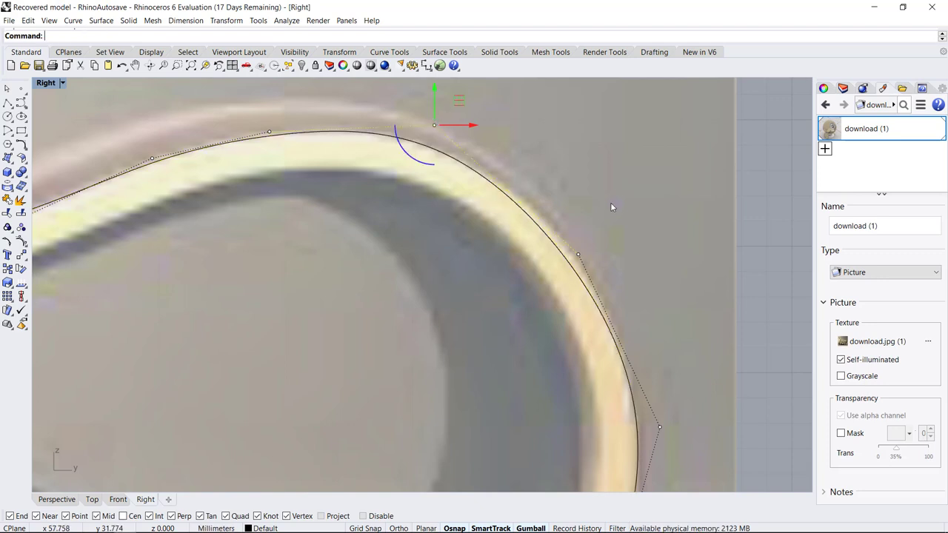
pyautogui.click(569, 266)
pyautogui.press('Return')
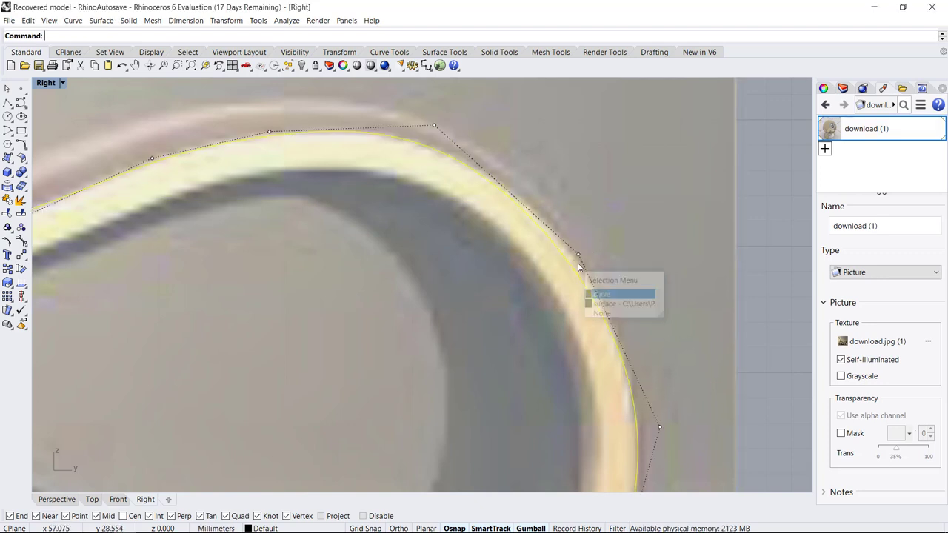
pyautogui.click(581, 257)
pyautogui.press('Return')
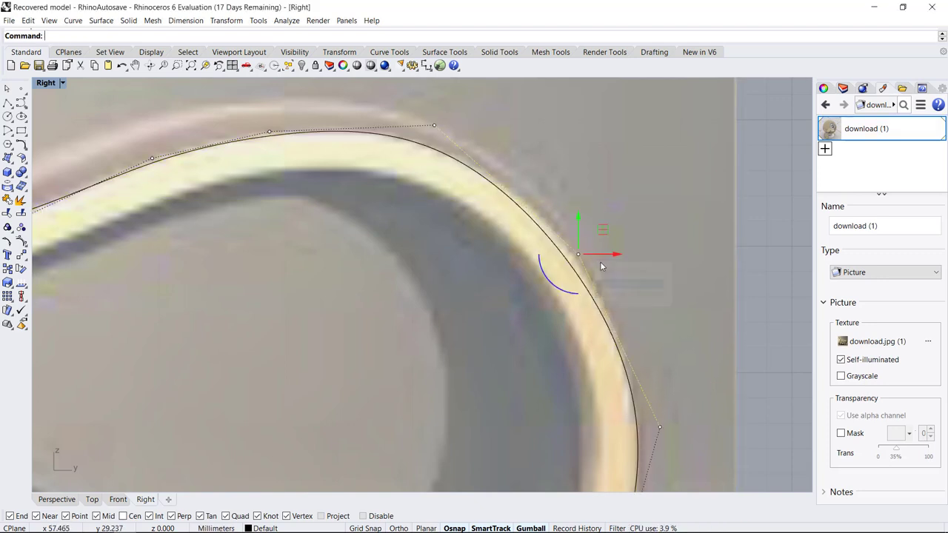
pyautogui.moveTo(609, 256); pyautogui.dragTo(616, 254)
# Step: Lower the control point under the seat tip so the curve follows the seat edge
pyautogui.scroll(-2, 616, 234)
pyautogui.scroll(-2, 618, 181)
pyautogui.scroll(-2, 603, 194)
pyautogui.scroll(-2, 592, 202)
pyautogui.scroll(3, 231, 198)
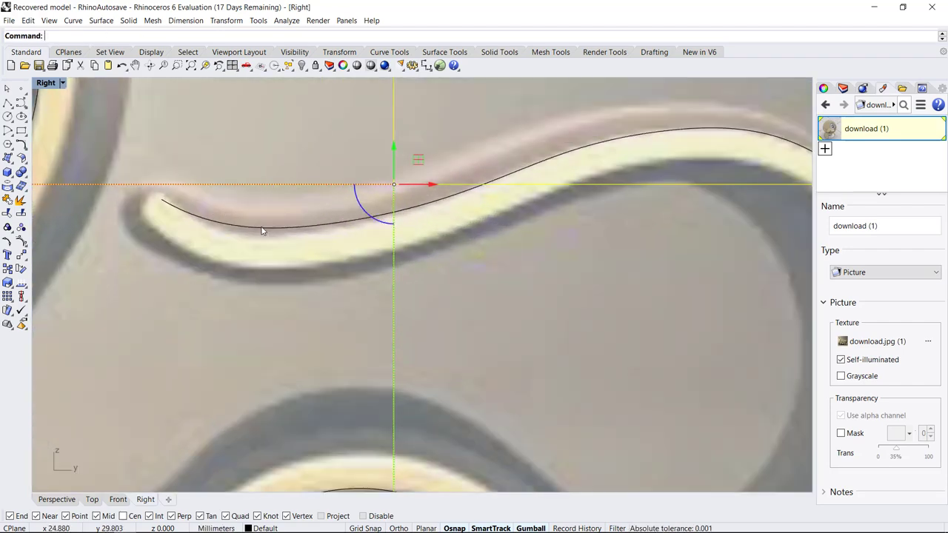
pyautogui.click(269, 231)
pyautogui.click(293, 261)
pyautogui.scroll(3, 299, 247)
pyautogui.click(392, 208)
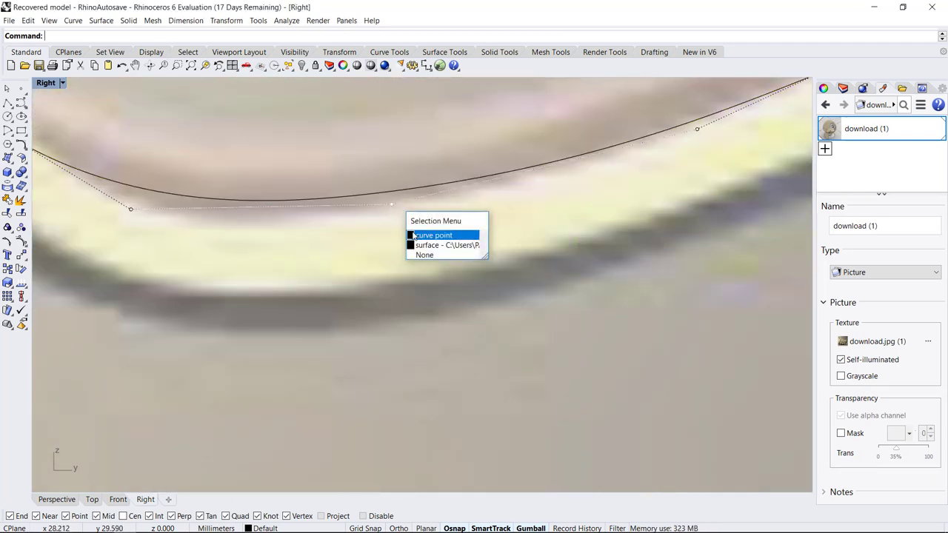
pyautogui.press('Return')
pyautogui.moveTo(392, 170); pyautogui.dragTo(392, 193)
# Step: Lower a second control point along the seat so the curve hugs it
pyautogui.scroll(-5, 453, 295)
pyautogui.scroll(3, 338, 257)
pyautogui.scroll(-3, 338, 257)
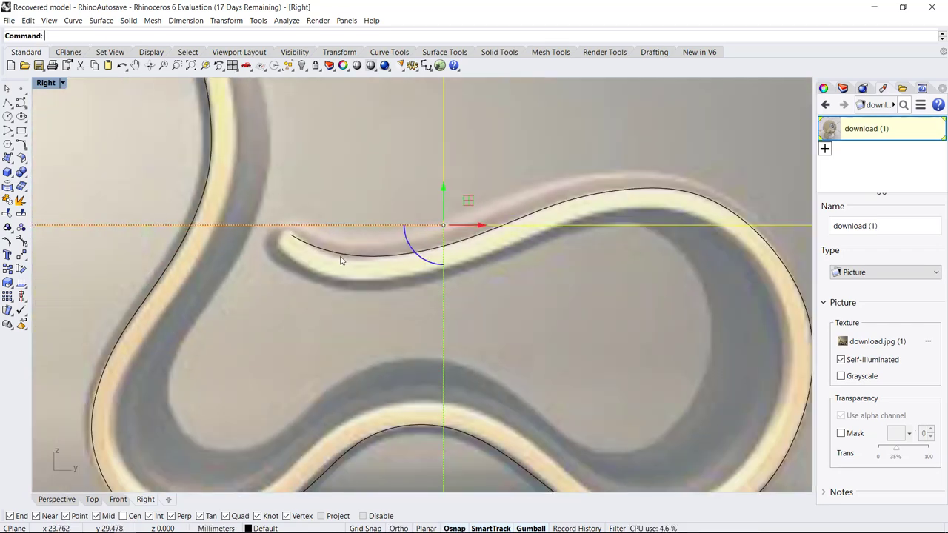
pyautogui.click(339, 261)
pyautogui.press('Down')
pyautogui.press('Return')
pyautogui.scroll(3, 338, 264)
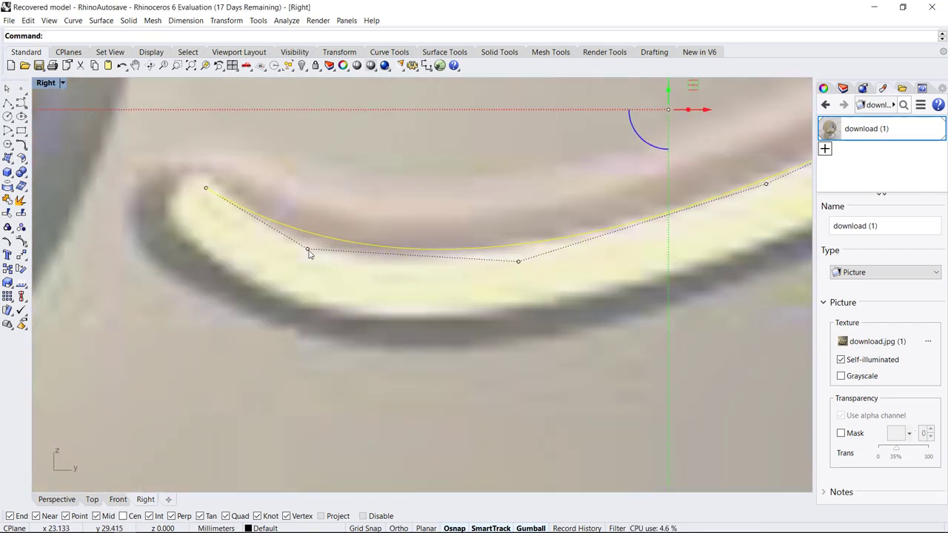
pyautogui.click(311, 251)
pyautogui.click(340, 279)
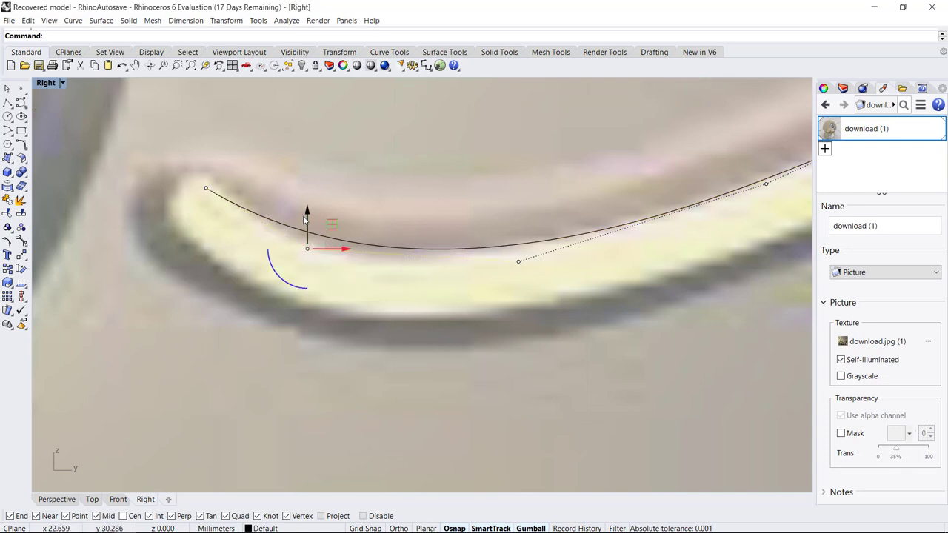
pyautogui.moveTo(306, 218); pyautogui.dragTo(306, 230)
# Step: Reselect the whole traced curve over the reference picture
pyautogui.scroll(-3, 356, 262)
pyautogui.scroll(-3, 363, 268)
pyautogui.scroll(-1, 364, 268)
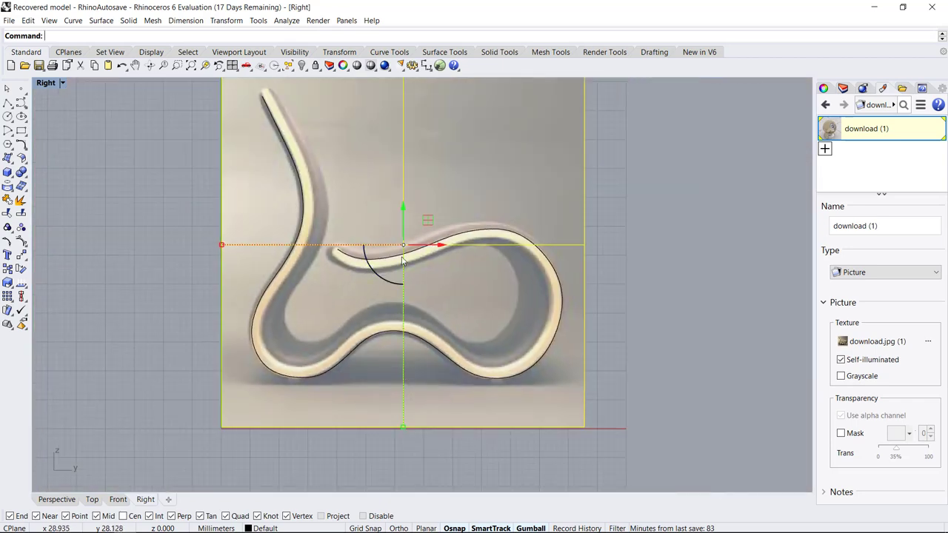
pyautogui.scroll(-2, 487, 249)
pyautogui.scroll(-1, 529, 259)
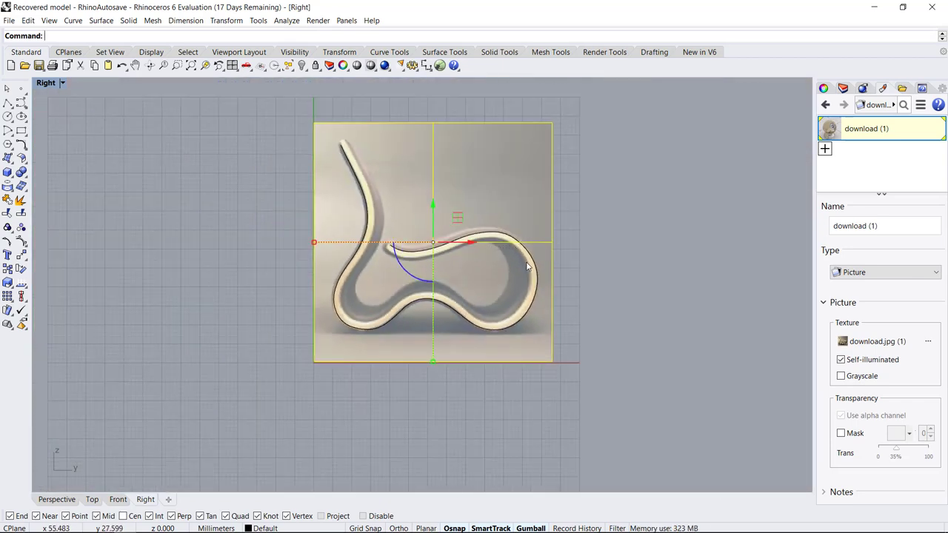
pyautogui.scroll(1, 529, 255)
pyautogui.click(535, 259)
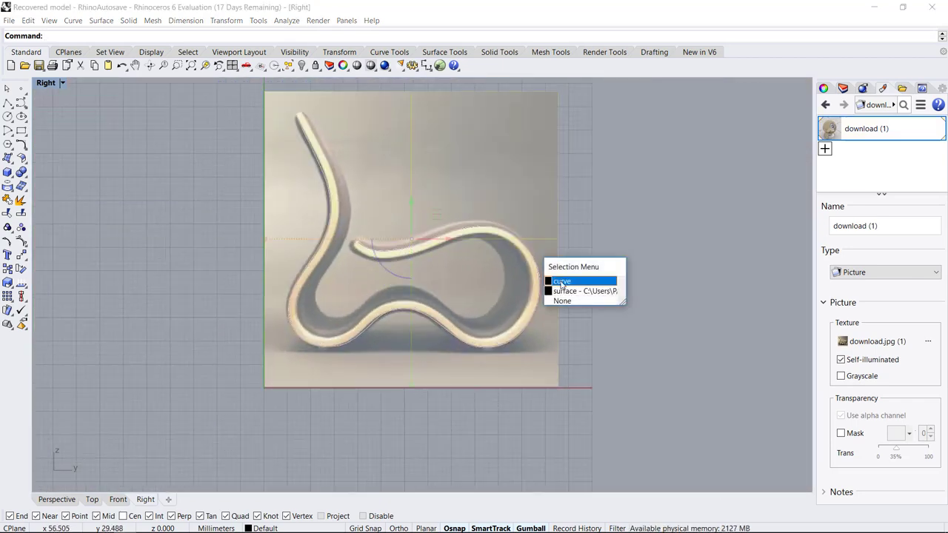
pyautogui.click(562, 282)
pyautogui.scroll(2, 459, 252)
pyautogui.click(30, 21)
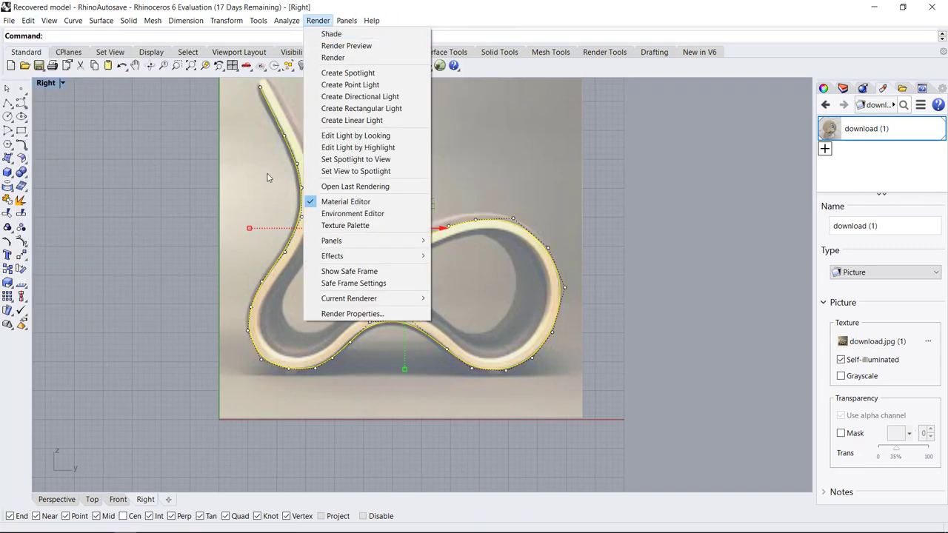
pyautogui.click(194, 174)
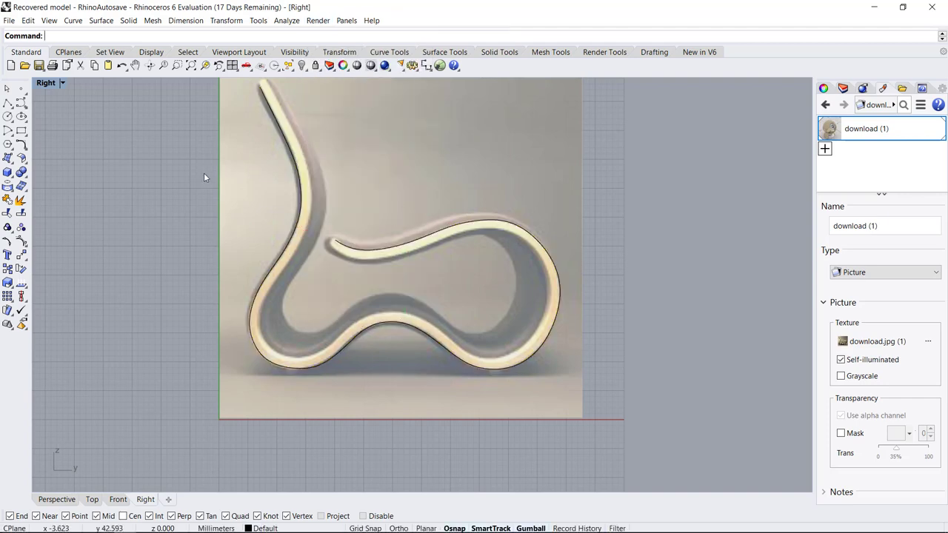
pyautogui.scroll(2, 386, 258)
pyautogui.scroll(3, 391, 248)
pyautogui.click(392, 246)
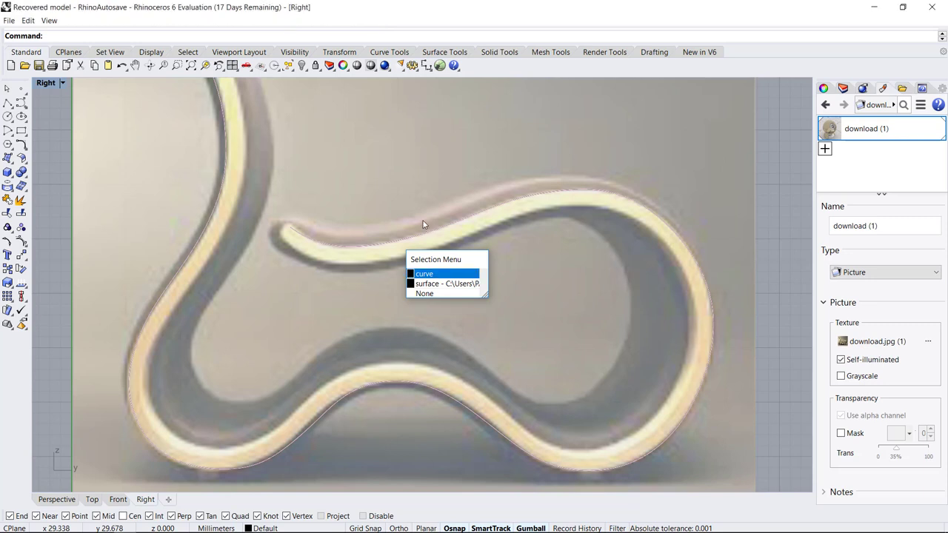
pyautogui.press('Return')
pyautogui.click(426, 235)
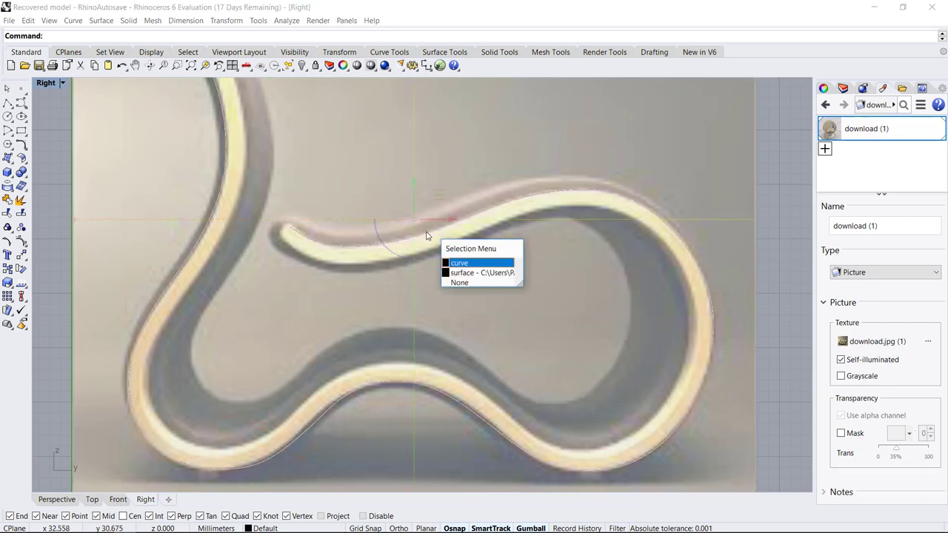
# Step: Offset the traced curve 1.7 toward the strip's other side to give it thickness
pyautogui.click(454, 264)
pyautogui.write('of')
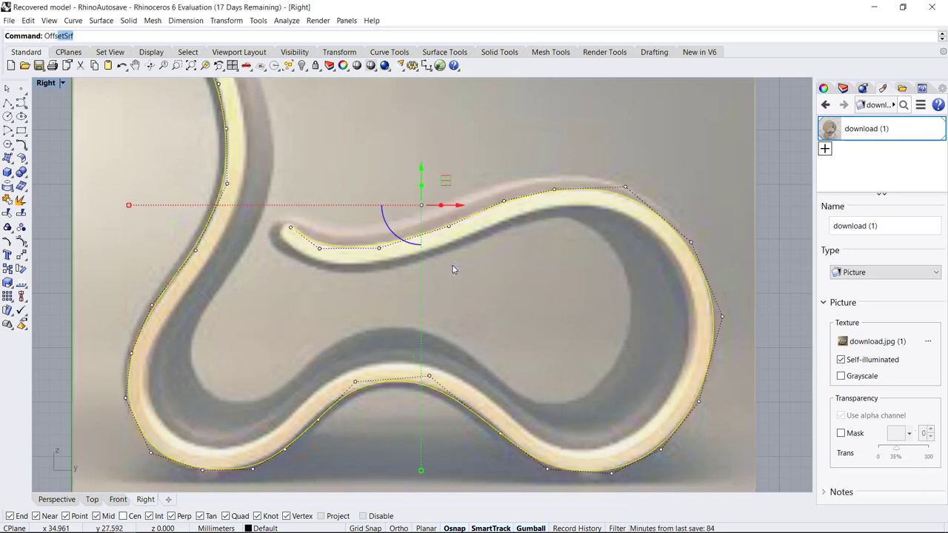
pyautogui.write('fset')
pyautogui.press('Return')
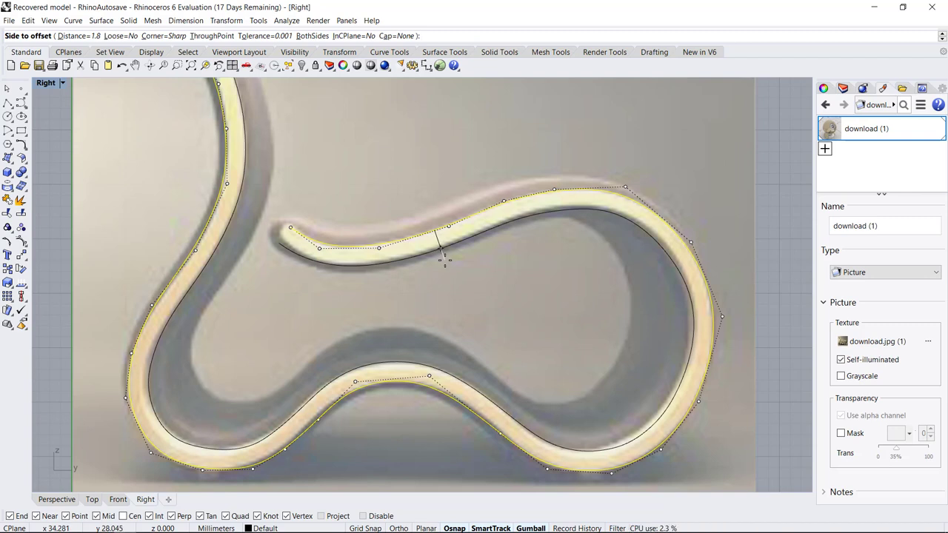
pyautogui.write('1.7')
pyautogui.press('Return')
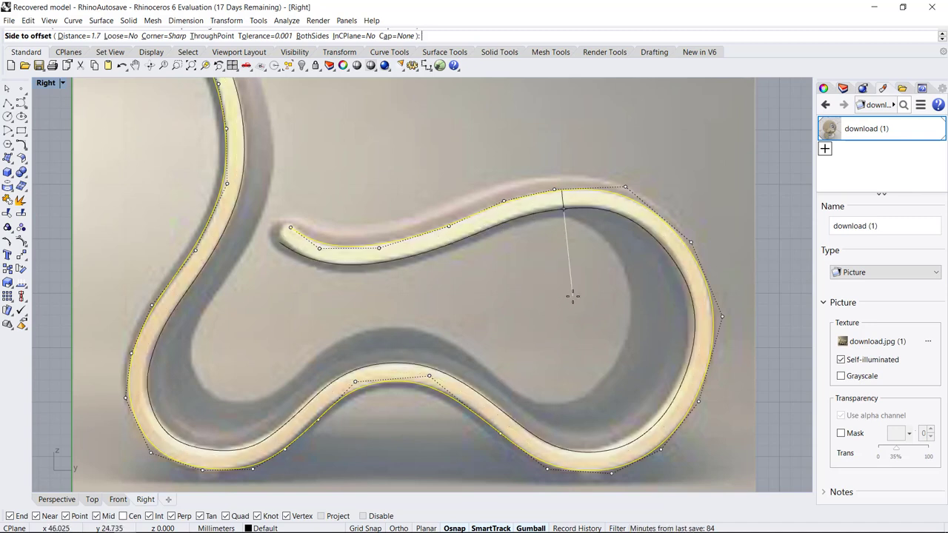
pyautogui.click(572, 296)
# Step: Round off the seat tip with a start-end-direction arc joining the offset and original curve ends
pyautogui.scroll(4, 295, 245)
pyautogui.scroll(4, 290, 239)
pyautogui.scroll(-3, 290, 239)
pyautogui.scroll(-2, 285, 252)
pyautogui.scroll(4, 285, 252)
pyautogui.scroll(2, 265, 271)
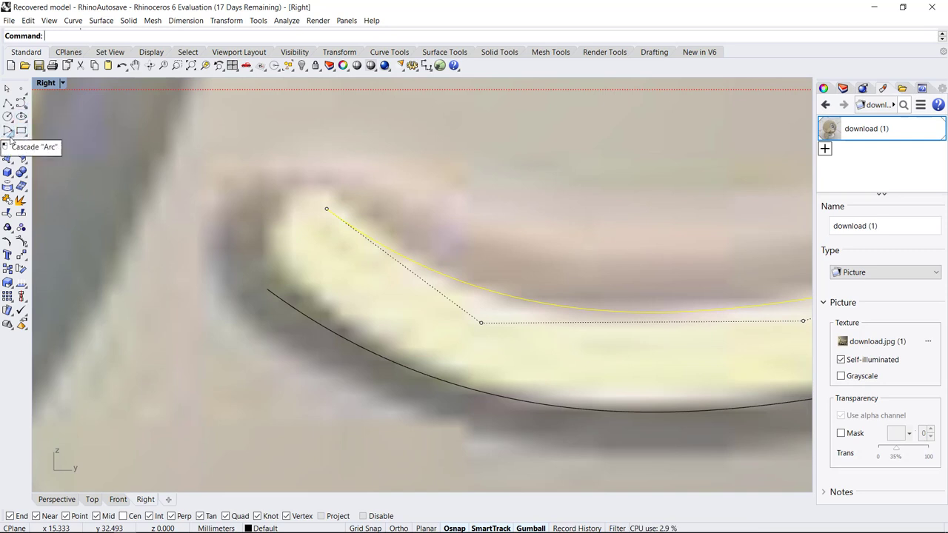
pyautogui.click(16, 141)
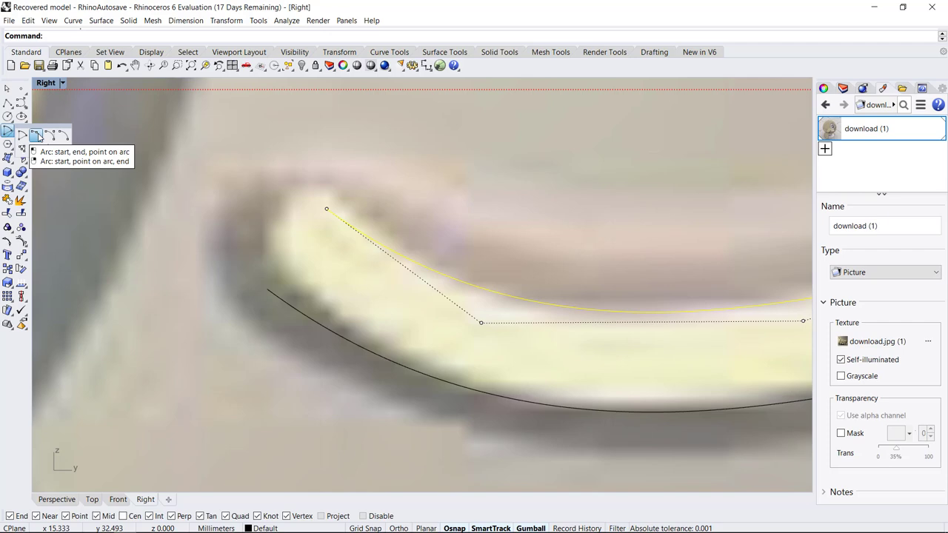
pyautogui.click(37, 135)
pyautogui.click(268, 288)
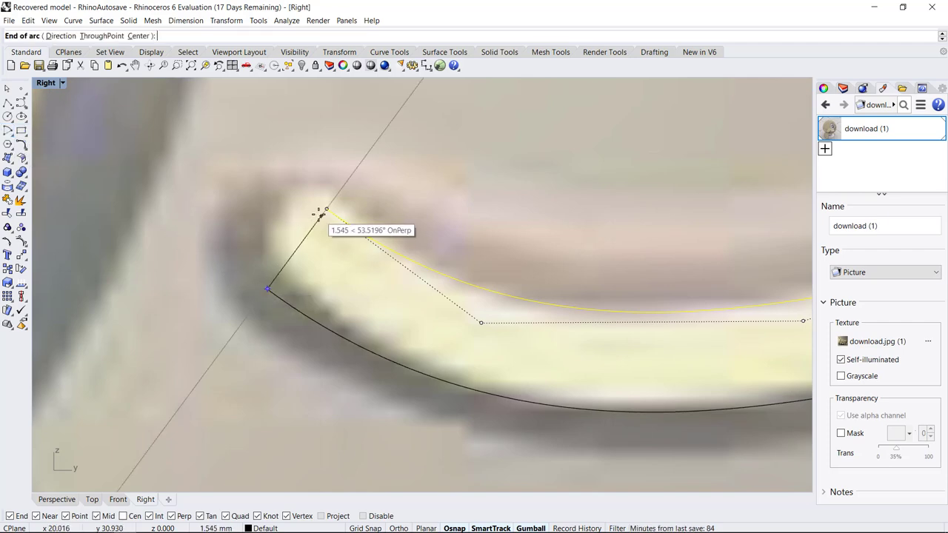
pyautogui.click(326, 209)
pyautogui.click(272, 203)
# Step: Cap the remaining open end with a second arc between the inner and outer curve ends
pyautogui.scroll(-5, 272, 203)
pyautogui.scroll(-2, 272, 203)
pyautogui.scroll(5, 249, 197)
pyautogui.scroll(3, 282, 239)
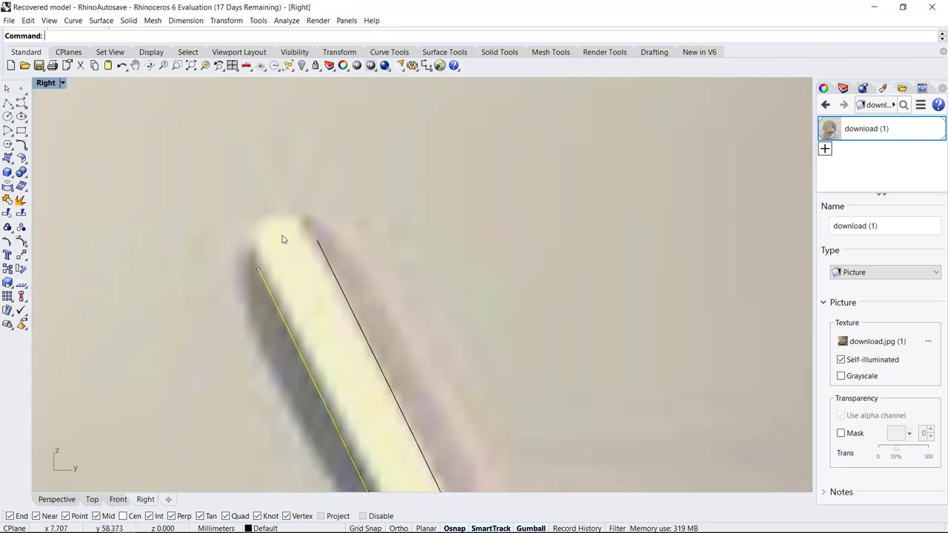
pyautogui.scroll(1, 282, 239)
pyautogui.click(8, 131)
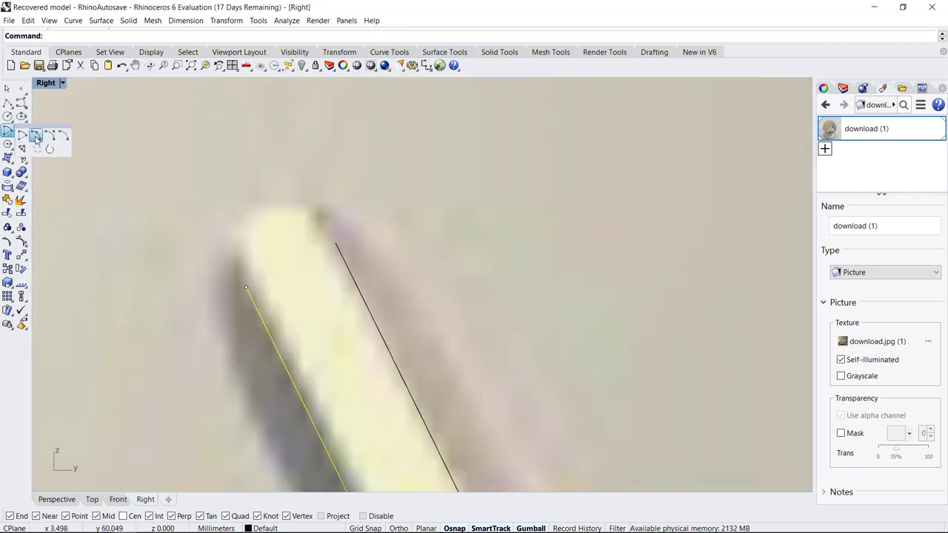
pyautogui.click(35, 139)
pyautogui.click(246, 286)
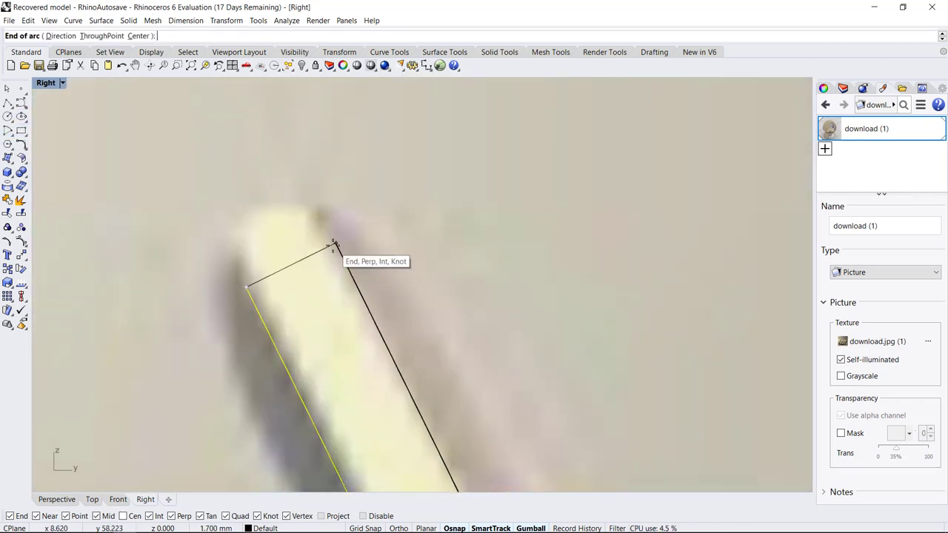
pyautogui.click(334, 245)
pyautogui.click(230, 207)
pyautogui.scroll(-3, 227, 205)
pyautogui.scroll(-3, 229, 192)
pyautogui.scroll(-1, 229, 193)
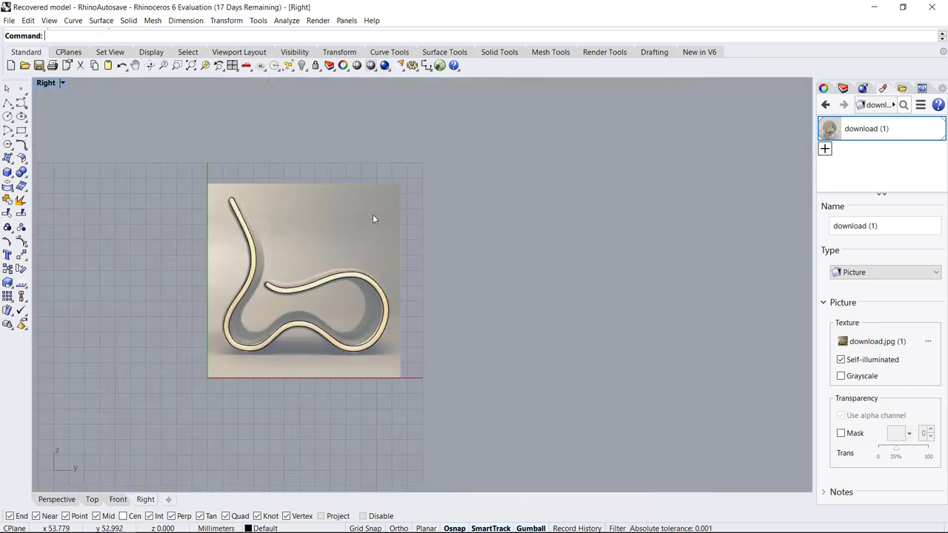
# Step: Delete the chair reference picture, leaving only the outline curves
pyautogui.click(369, 236)
pyautogui.press('Delete')
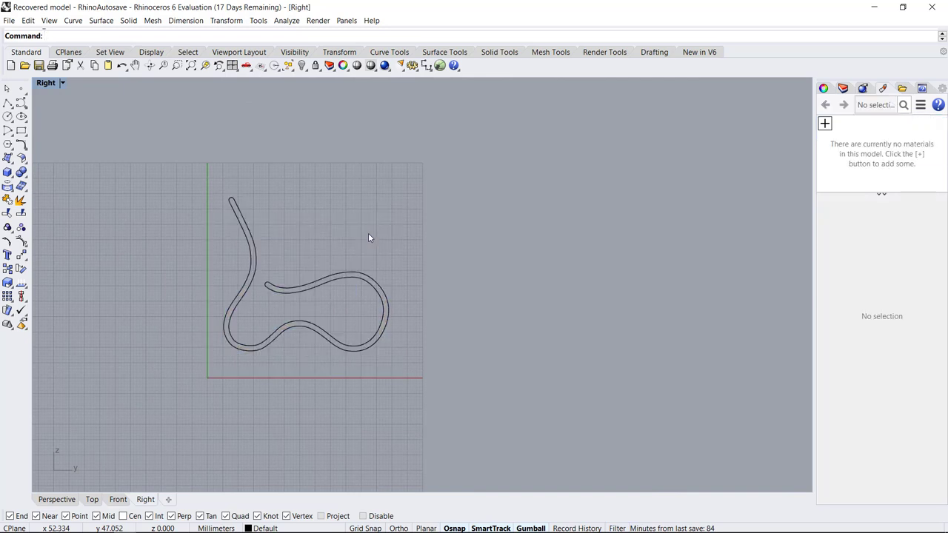
pyautogui.moveTo(411, 386); pyautogui.dragTo(177, 138)
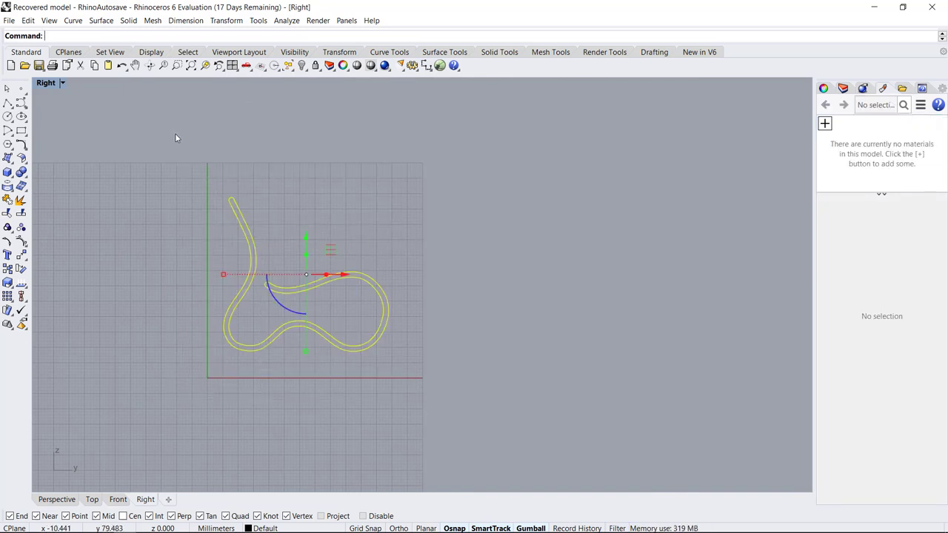
pyautogui.press('Escape')
pyautogui.hotkey('ctrl', 'a')
pyautogui.press('Escape')
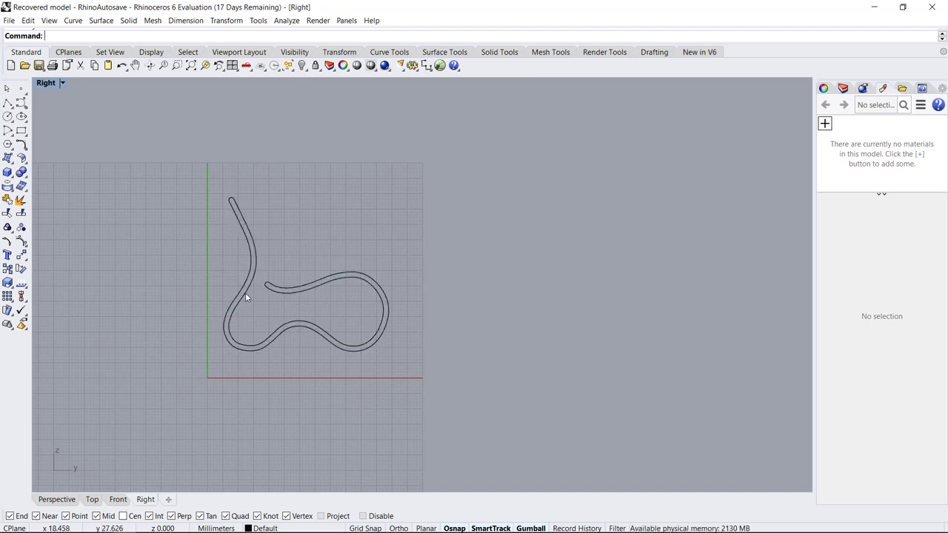
# Step: Maximize the Perspective viewport and orbit to view the outline at an angle
pyautogui.doubleClick(46, 83)
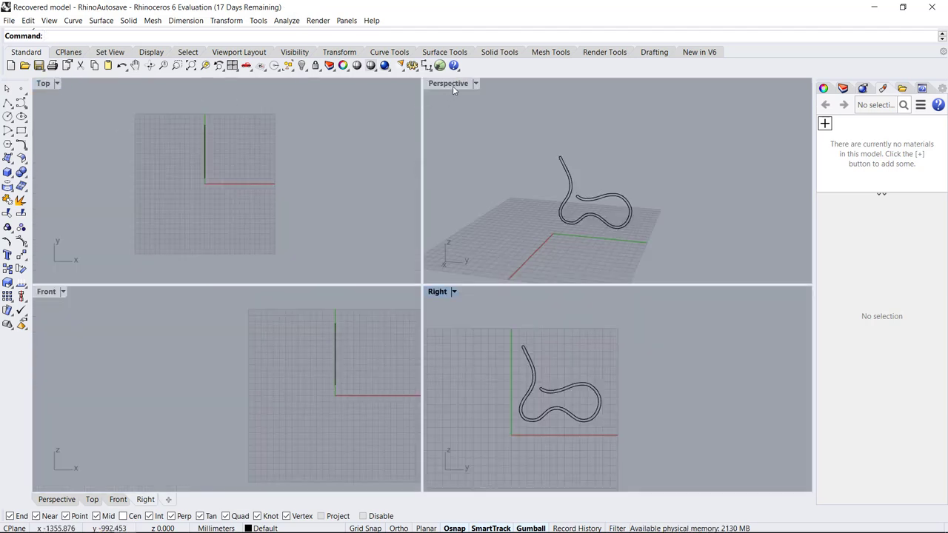
pyautogui.doubleClick(452, 86)
pyautogui.moveTo(372, 253)
pyautogui.mouseDown(button='right')
pyautogui.moveTo(417, 315)
pyautogui.moveTo(396, 314)
pyautogui.mouseUp(button='right')
pyautogui.scroll(3, 404, 310)
pyautogui.scroll(3, 381, 296)
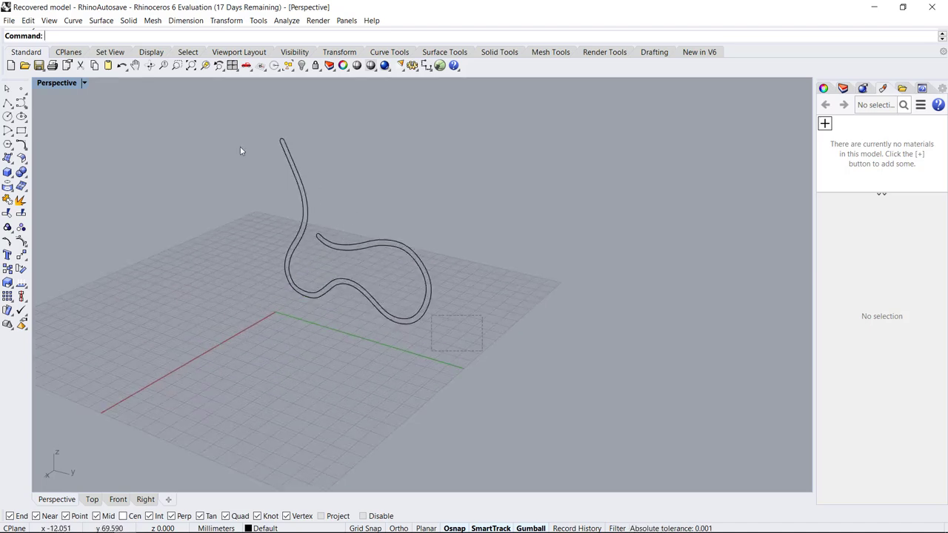
# Step: Extrude the closed outline sideways with ExtrudeCrv into a solid chair
pyautogui.press('F10')
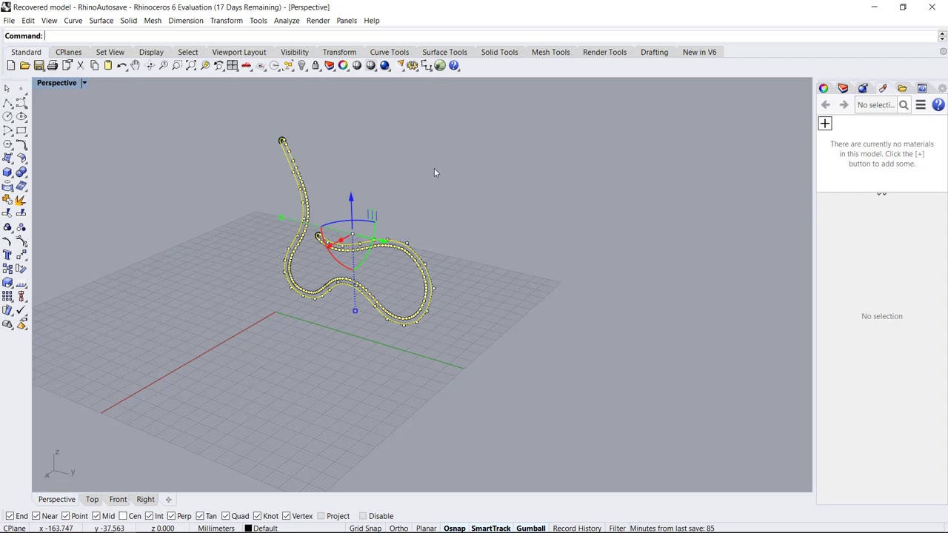
pyautogui.write('ExtrudeCrv')
pyautogui.press('Return')
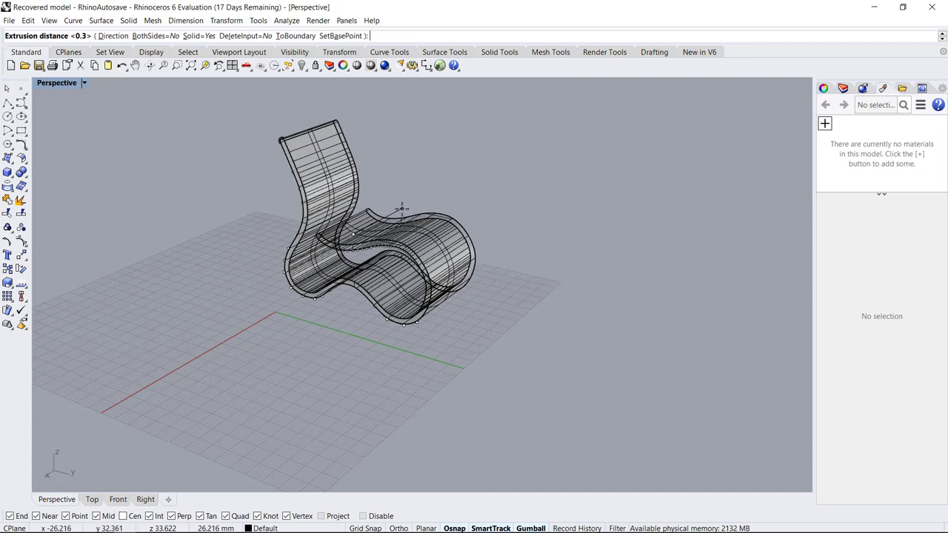
pyautogui.click(404, 208)
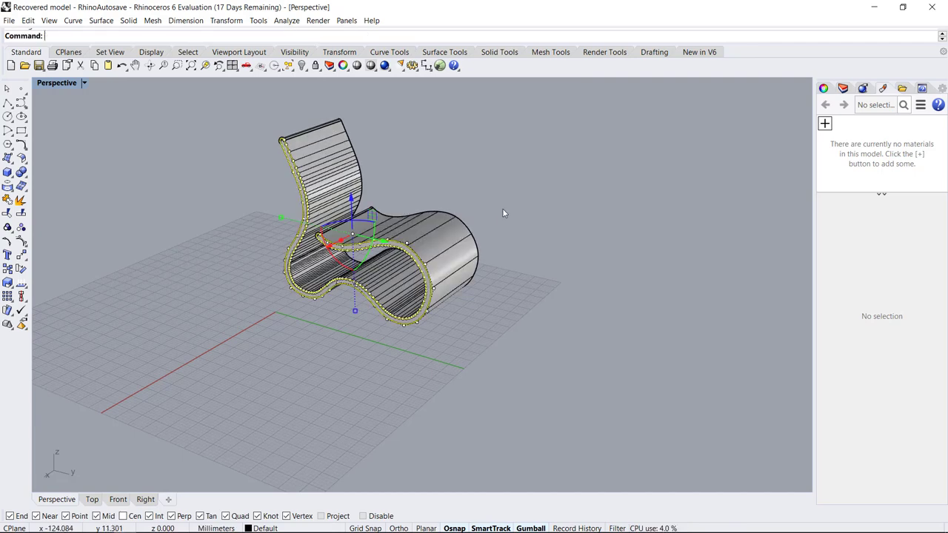
pyautogui.click(505, 208)
# Step: Orbit and zoom the Perspective view to inspect the chair from front, above and side
pyautogui.moveTo(501, 211)
pyautogui.mouseDown(button='right')
pyautogui.moveTo(426, 172)
pyautogui.moveTo(348, 248)
pyautogui.moveTo(348, 277)
pyautogui.mouseUp(button='right')
pyautogui.scroll(2, 348, 277)
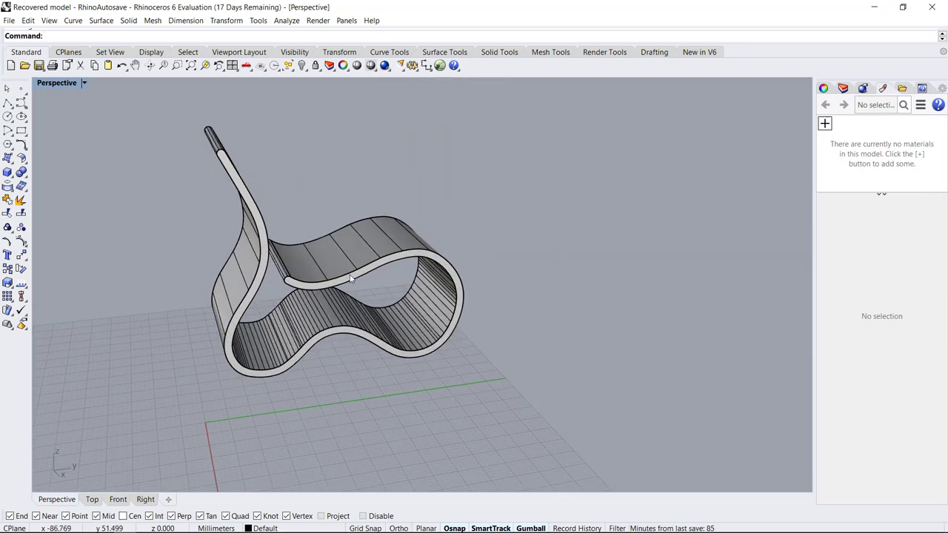
pyautogui.moveTo(431, 275); pyautogui.dragTo(371, 289, button='right')
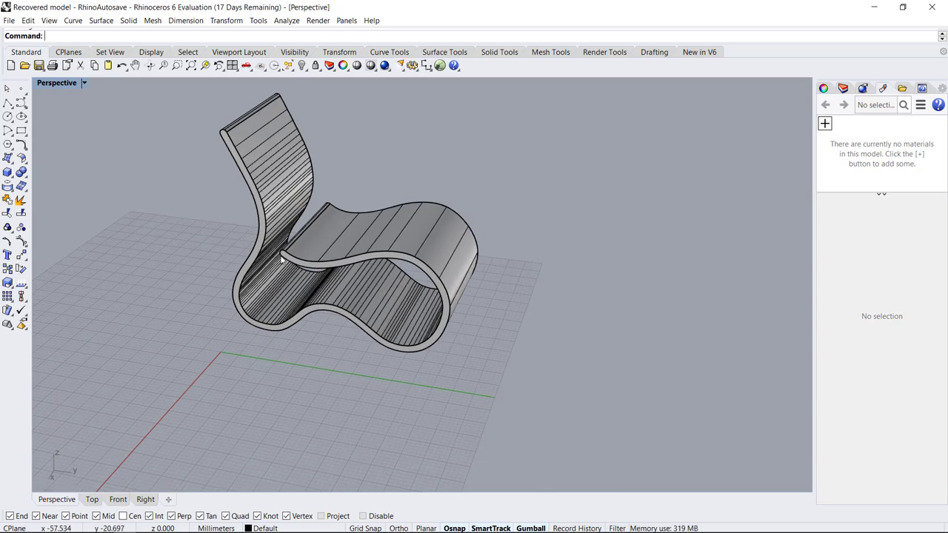
pyautogui.scroll(-3, 315, 269)
pyautogui.moveTo(314, 269); pyautogui.dragTo(384, 297, button='right')
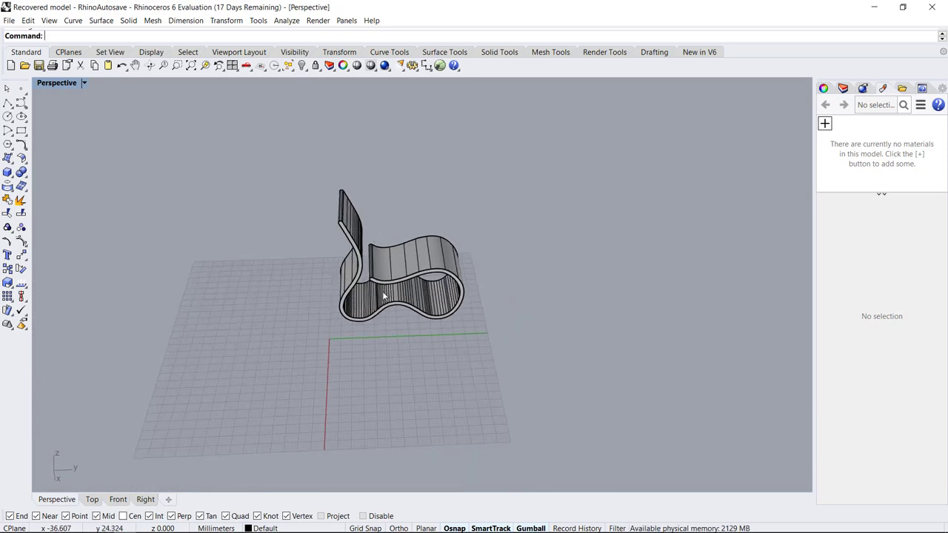
pyautogui.scroll(2, 267, 332)
pyautogui.write('COn')
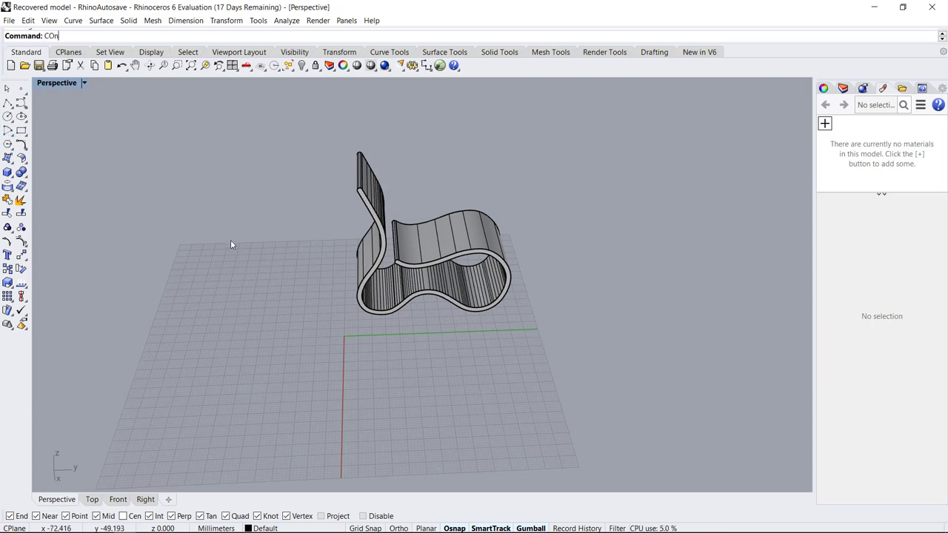
# Step: Contour the chair into parallel section curves spaced 3 units apart
pyautogui.write('tour')
pyautogui.press('Return')
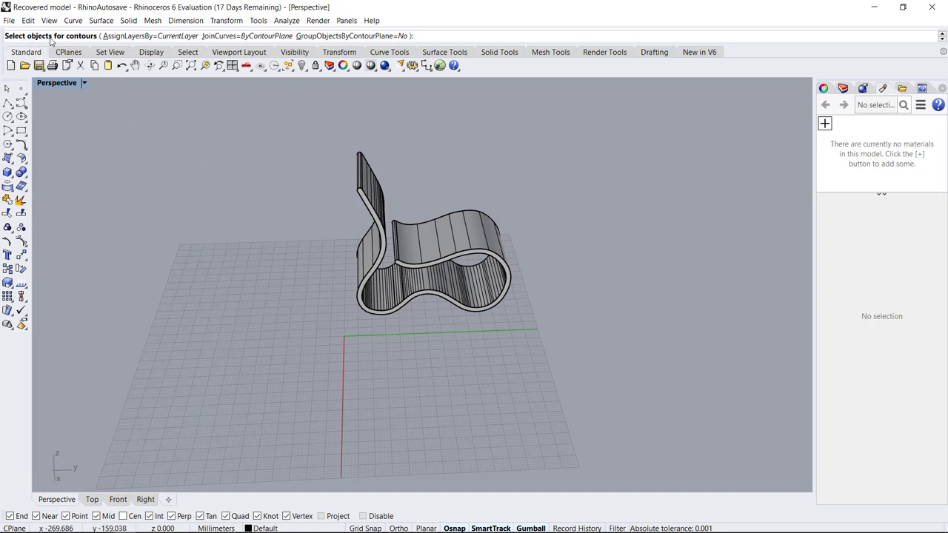
pyautogui.click(433, 251)
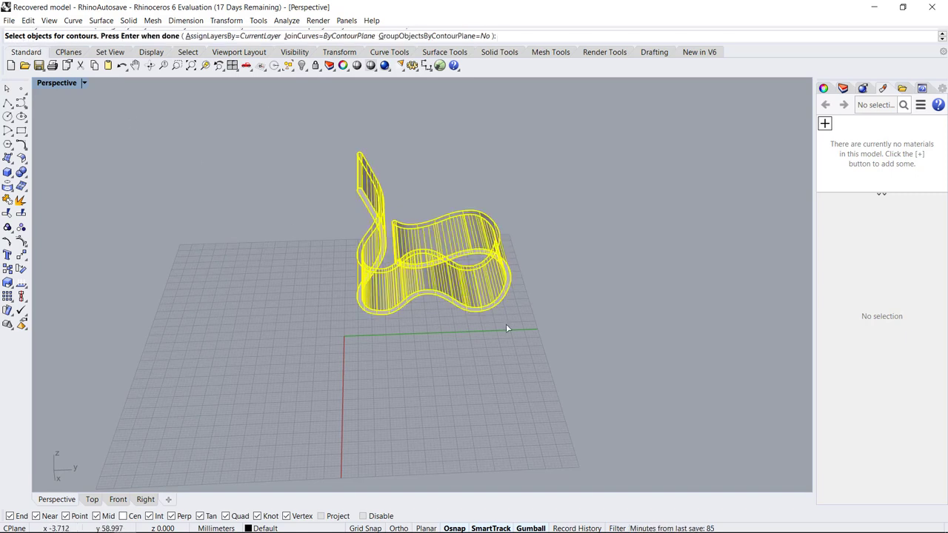
pyautogui.press('Return')
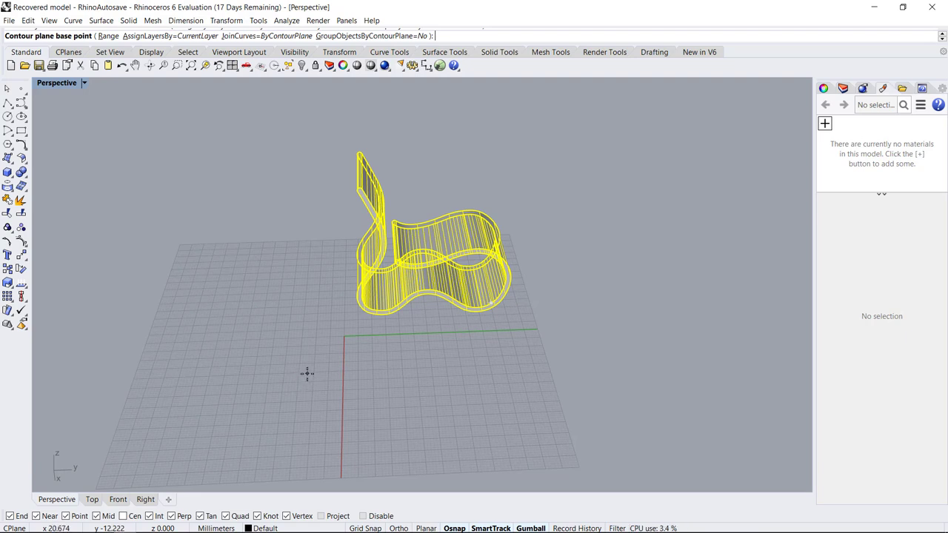
pyautogui.click(316, 376)
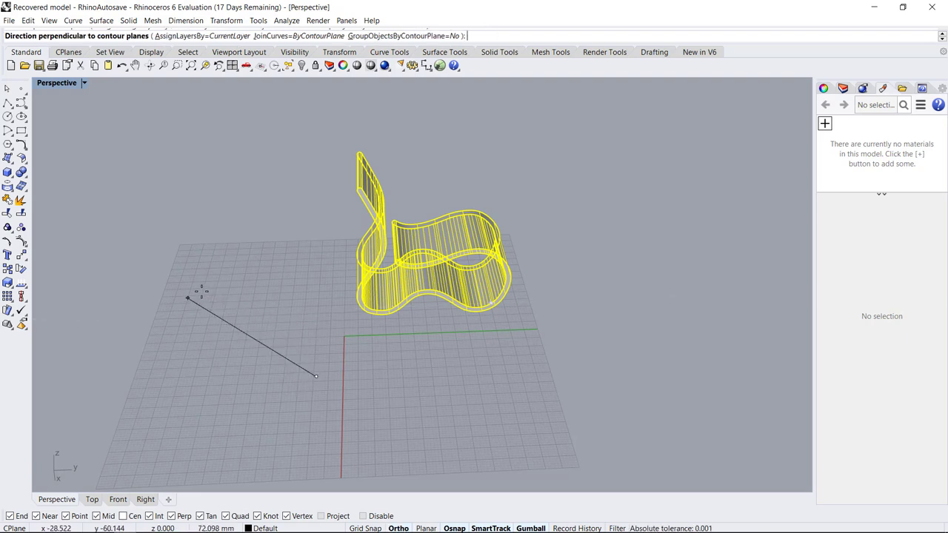
pyautogui.click(201, 291)
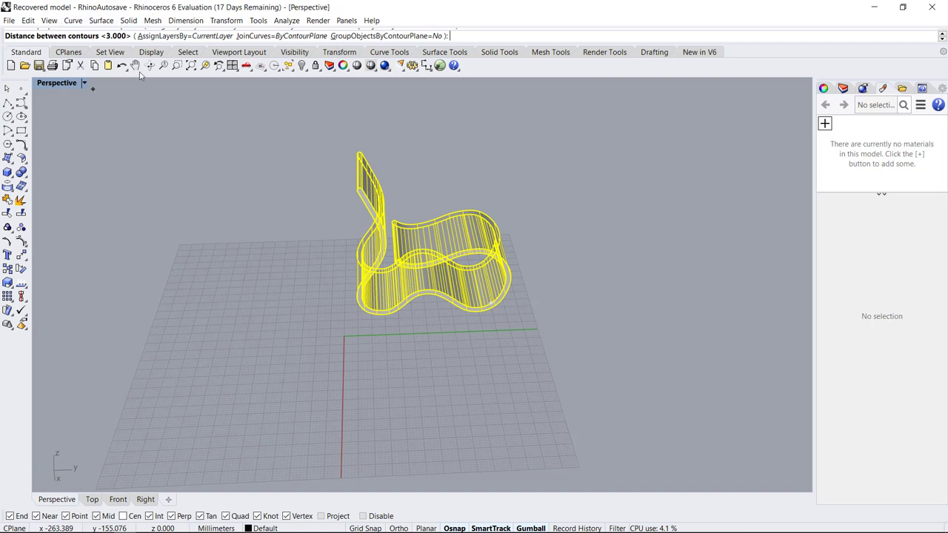
pyautogui.press('Return')
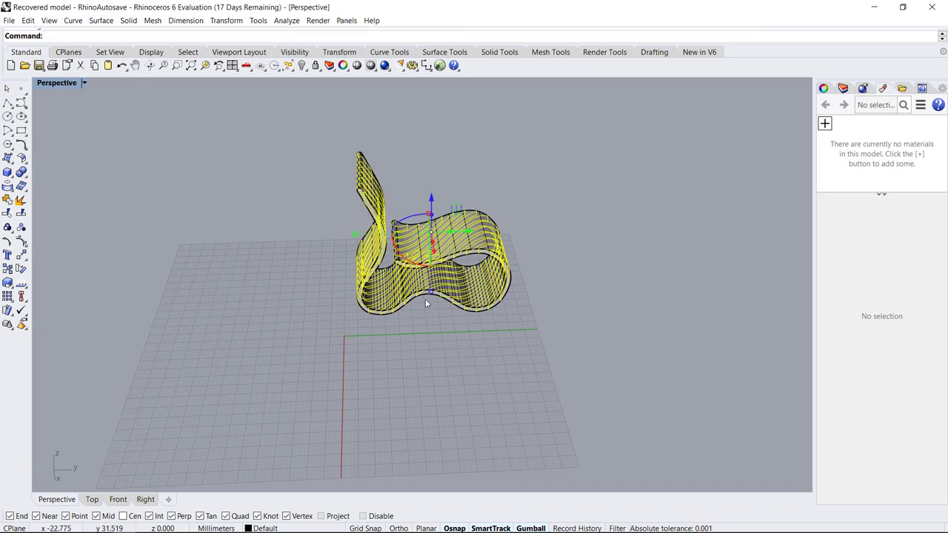
# Step: Cancel the repeated Contour, group the new section curves, and clear the selection
pyautogui.press('Return')
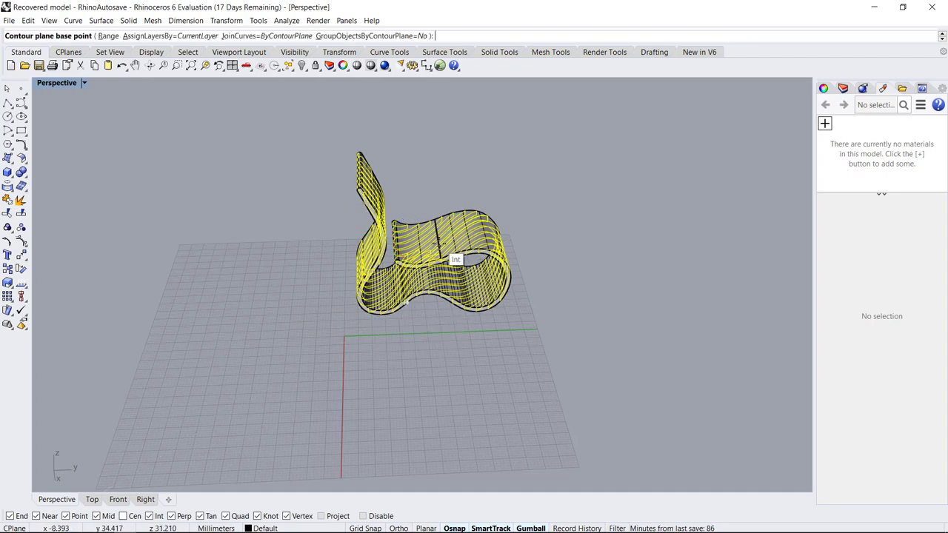
pyautogui.scroll(2, 445, 261)
pyautogui.scroll(2, 444, 261)
pyautogui.scroll(2, 442, 261)
pyautogui.scroll(-5, 443, 260)
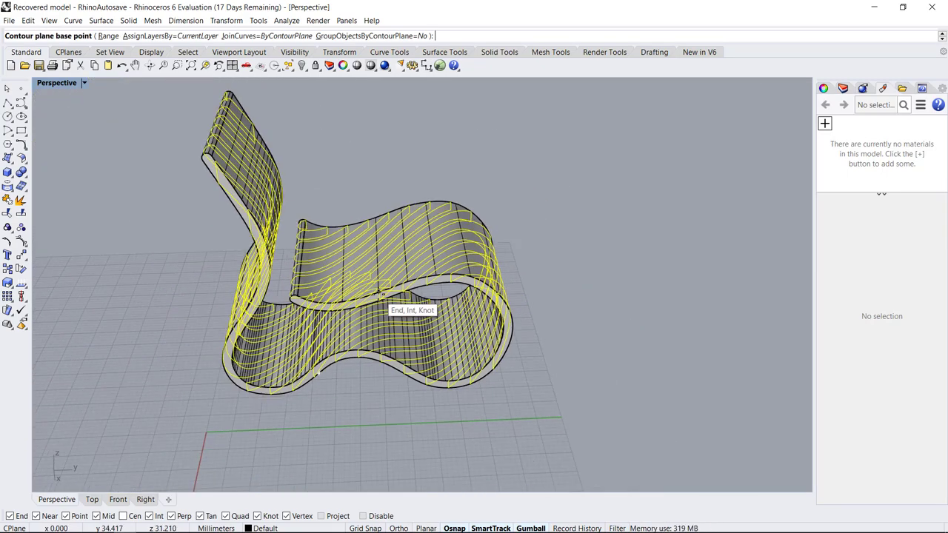
pyautogui.scroll(-1, 520, 254)
pyautogui.scroll(2, 506, 271)
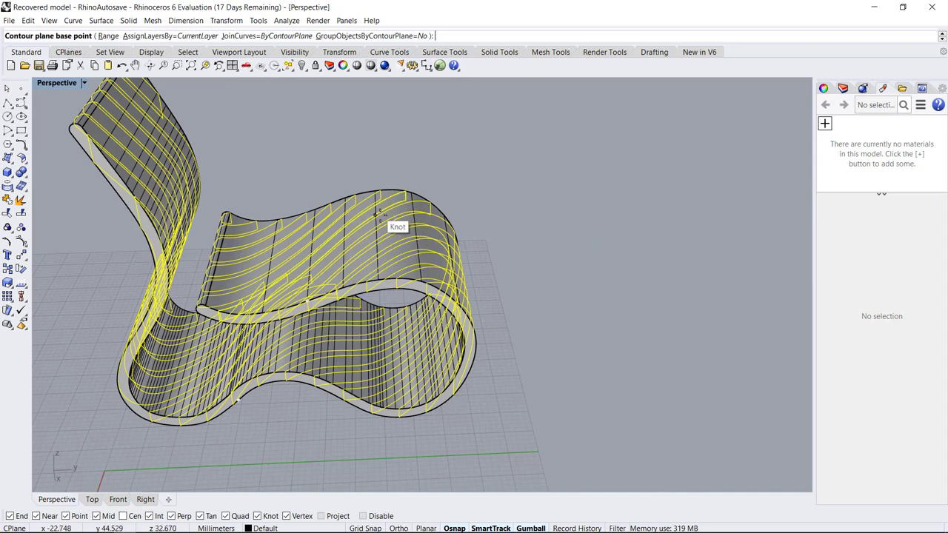
pyautogui.scroll(2, 393, 220)
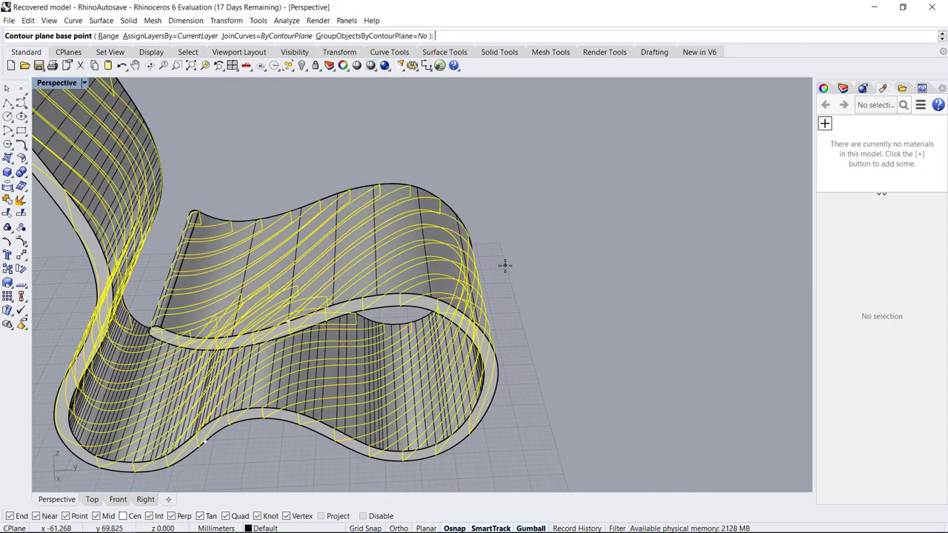
pyautogui.write('grou')
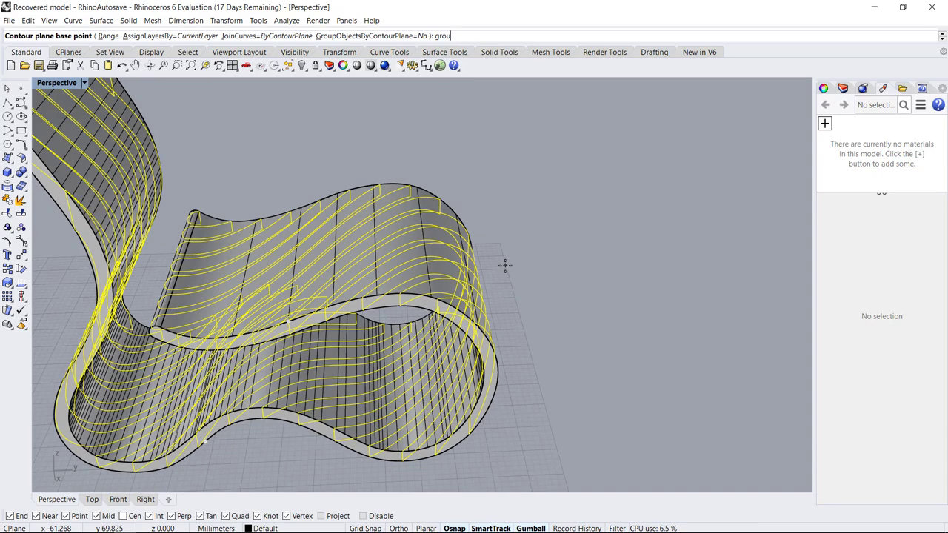
pyautogui.press('BackSpace')
pyautogui.press('BackSpace')
pyautogui.press('Escape')
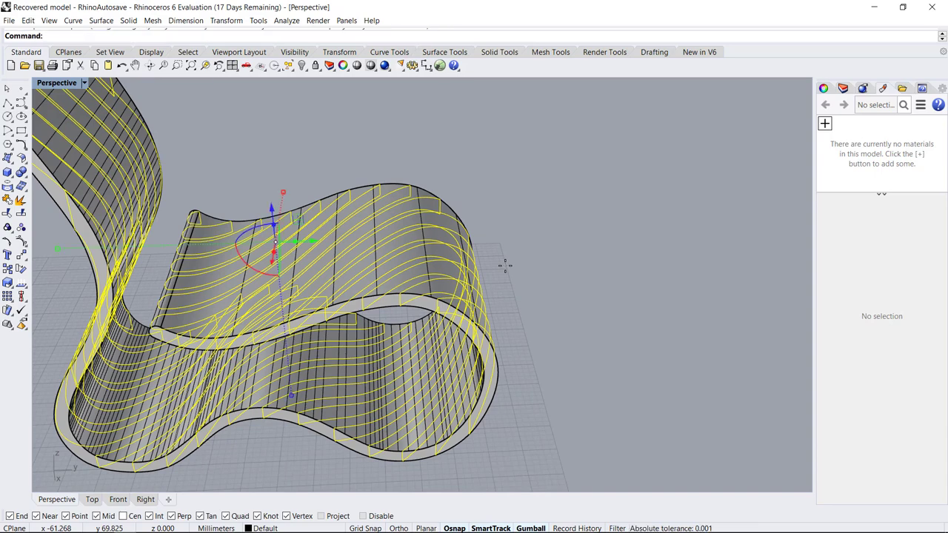
pyautogui.write('gro')
pyautogui.press('Return')
pyautogui.scroll(3, 400, 220)
pyautogui.moveTo(400, 220); pyautogui.dragTo(415, 182, button='right')
pyautogui.scroll(-5, 453, 177)
pyautogui.scroll(-3, 465, 171)
pyautogui.press('Escape')
pyautogui.scroll(-2, 411, 206)
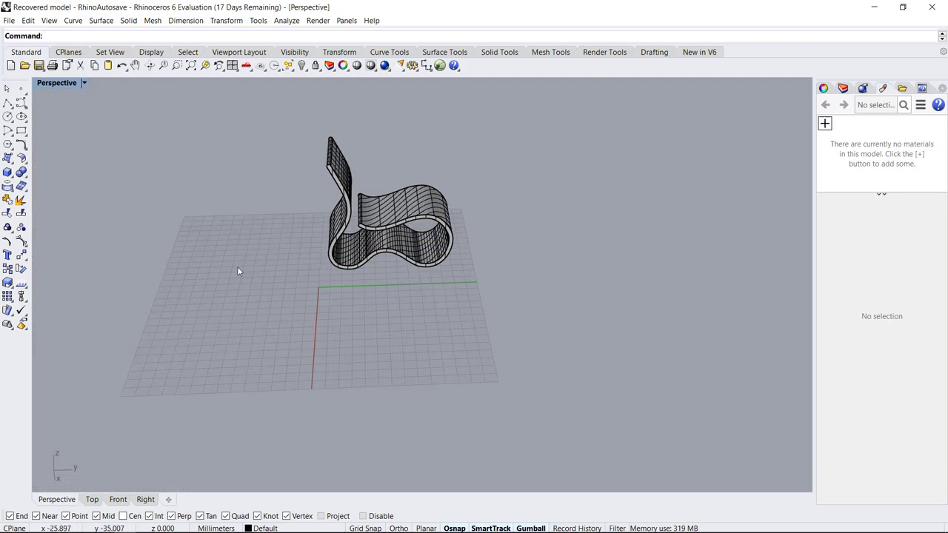
pyautogui.scroll(3, 237, 271)
pyautogui.scroll(-1, 400, 263)
pyautogui.scroll(-1, 412, 276)
pyautogui.scroll(-1, 423, 274)
pyautogui.scroll(2, 375, 301)
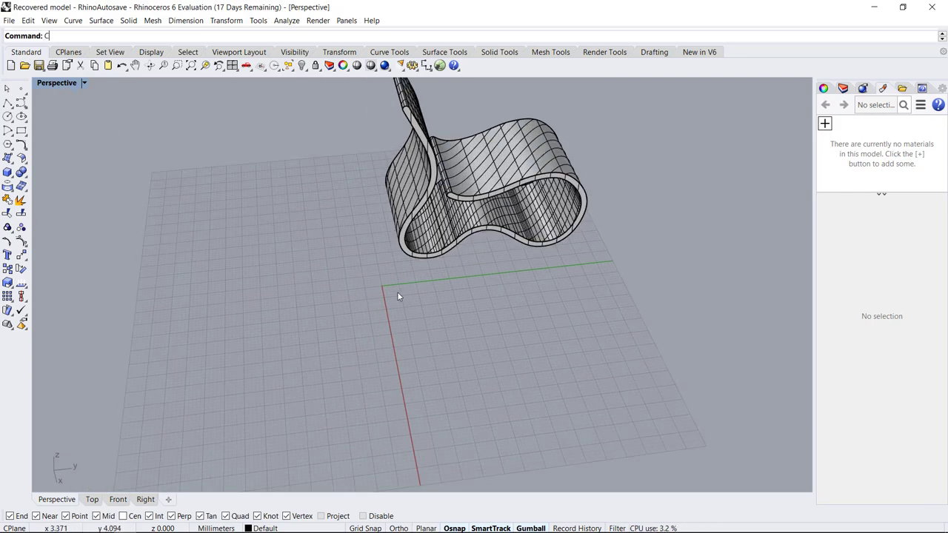
# Step: Slice the chair with a second Ortho-aligned contour set at 3-unit spacing
pyautogui.write('ntour')
pyautogui.press('Return')
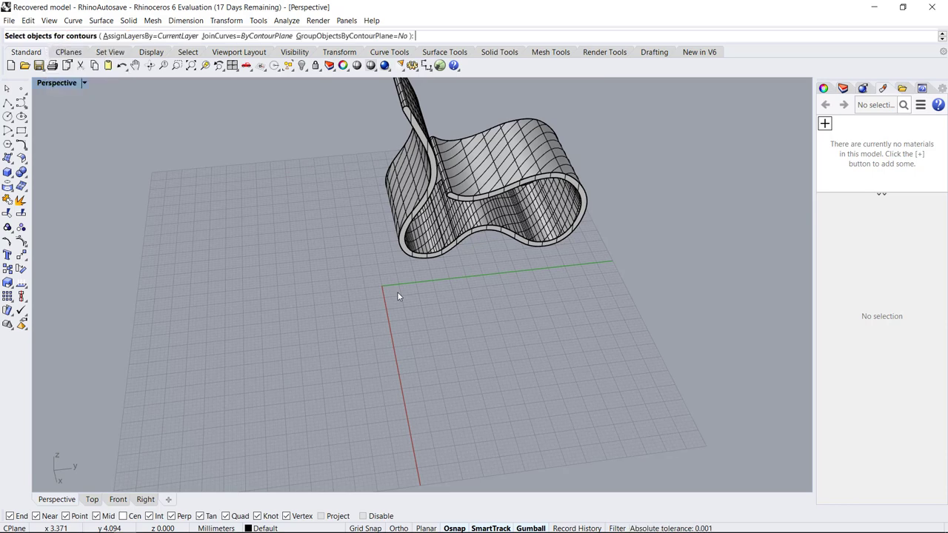
pyautogui.scroll(3, 482, 179)
pyautogui.click(494, 178)
pyautogui.press('Return')
pyautogui.scroll(-4, 485, 189)
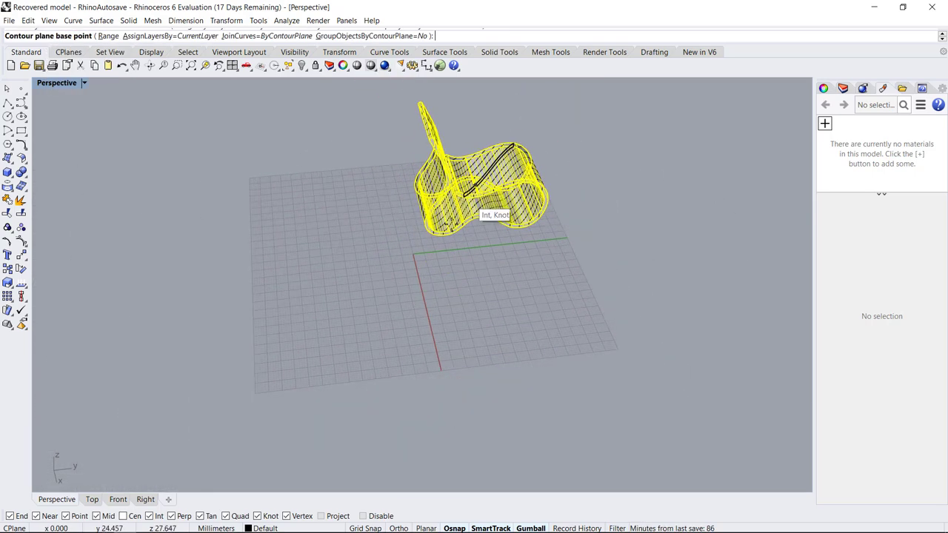
pyautogui.click(323, 248)
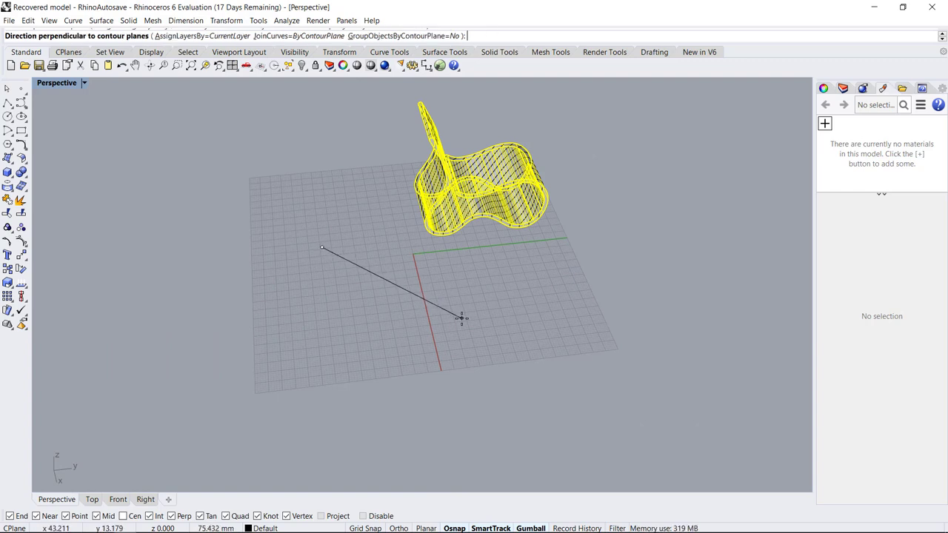
pyautogui.press('F8')
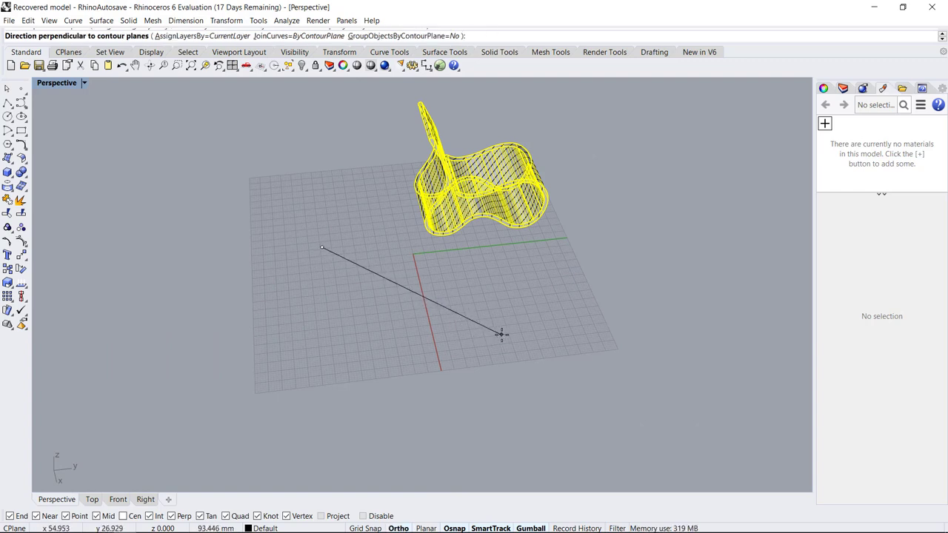
pyautogui.click(392, 178)
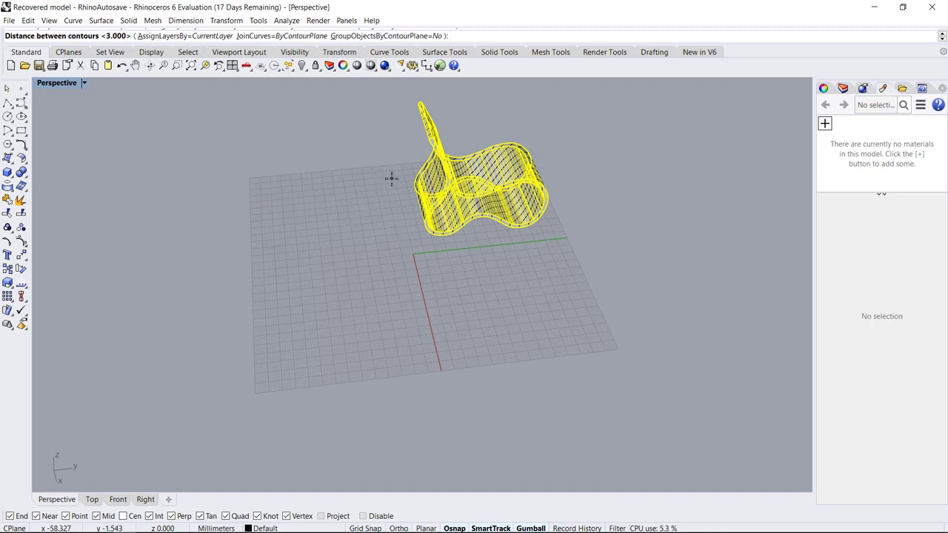
pyautogui.press('Return')
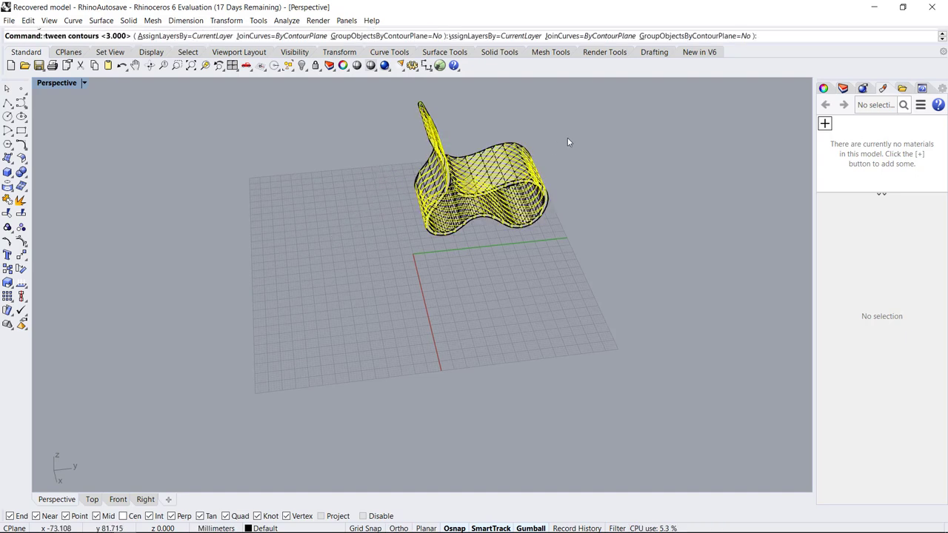
# Step: Group the second set of contour curves and clear the selection
pyautogui.scroll(2, 567, 137)
pyautogui.scroll(3, 567, 137)
pyautogui.scroll(2, 566, 144)
pyautogui.write('Gr')
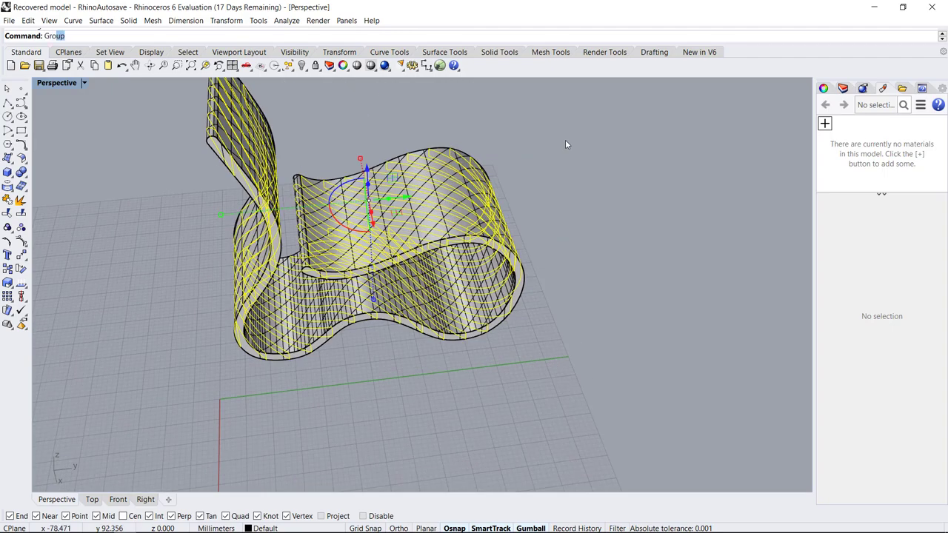
pyautogui.write('oup')
pyautogui.press('Return')
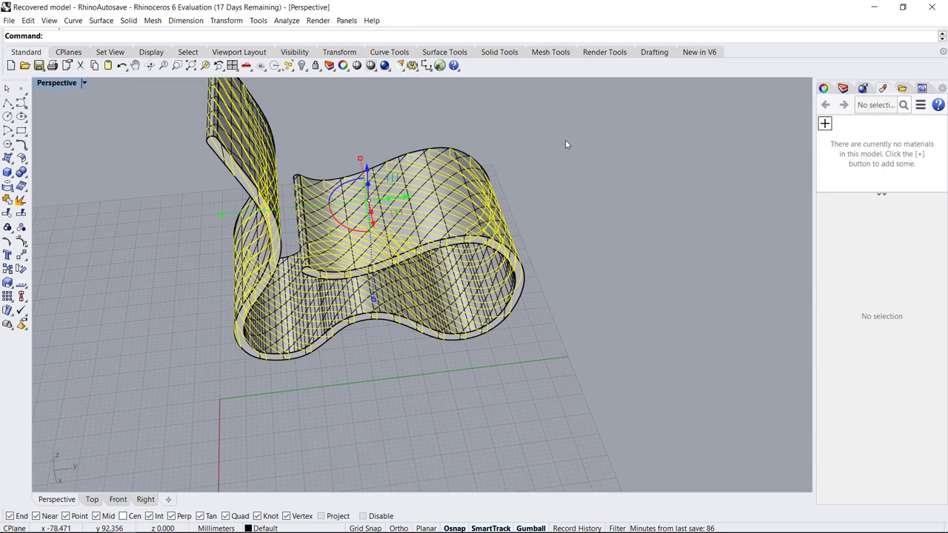
pyautogui.press('Escape')
pyautogui.scroll(3, 409, 223)
pyautogui.scroll(1, 409, 224)
pyautogui.scroll(-3, 409, 224)
pyautogui.scroll(-2, 467, 250)
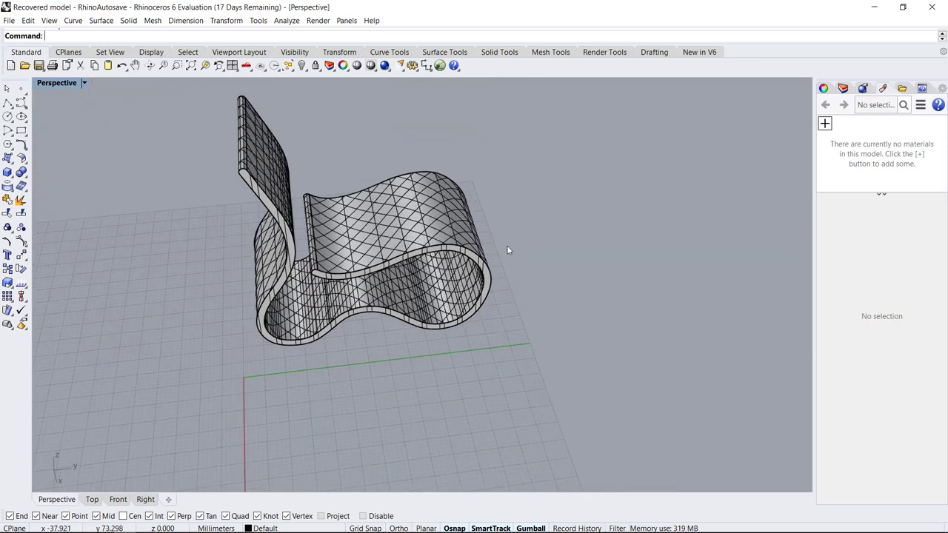
# Step: Try hiding the selected objects with Hide and Ctrl+H, undoing the wrong hides
pyautogui.moveTo(507, 245); pyautogui.dragTo(445, 244, button='right')
pyautogui.scroll(5, 417, 241)
pyautogui.click(418, 241)
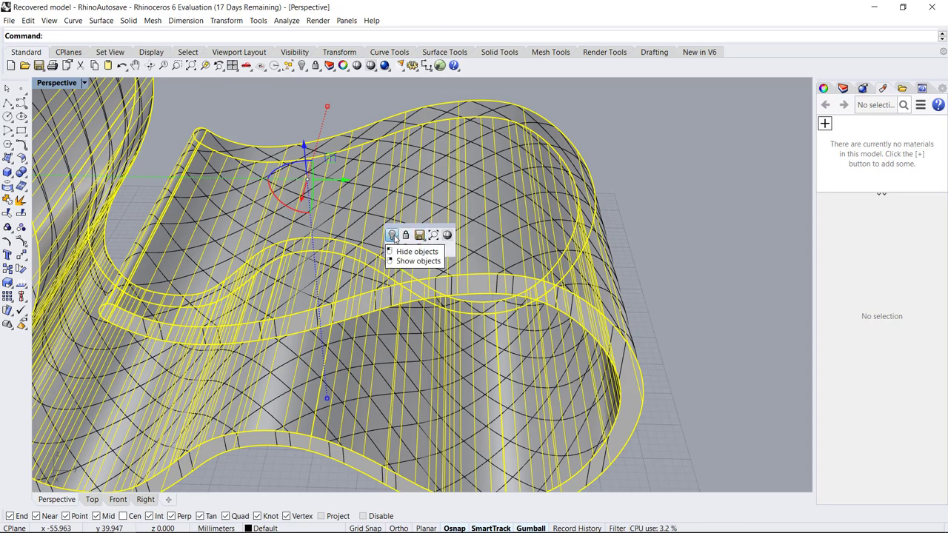
pyautogui.click(392, 235)
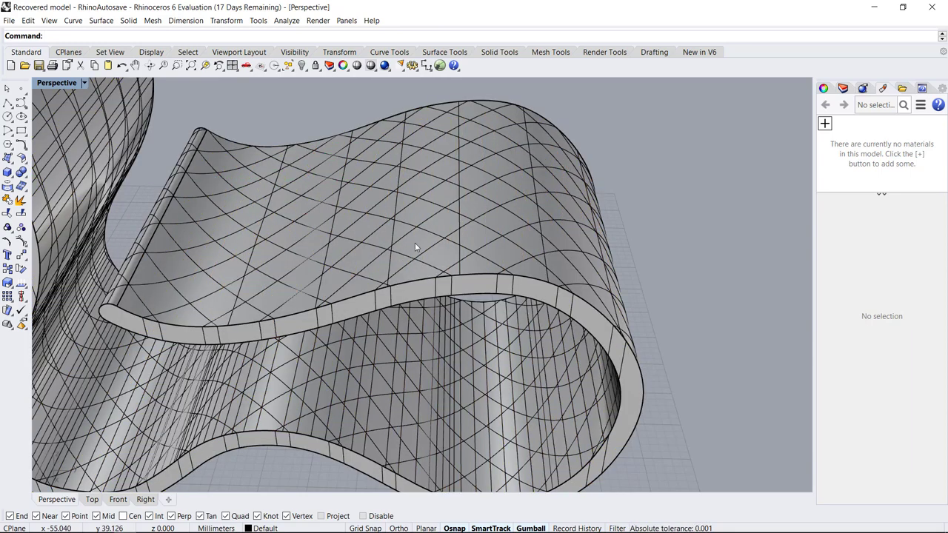
pyautogui.hotkey('ctrl', 'alt', 'h')
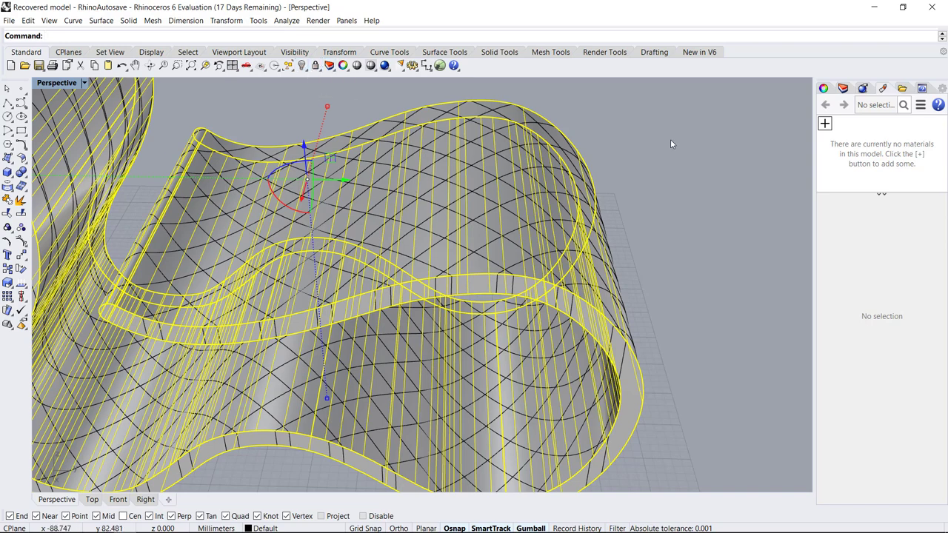
pyautogui.hotkey('ctrl', 'h')
pyautogui.scroll(5, 413, 248)
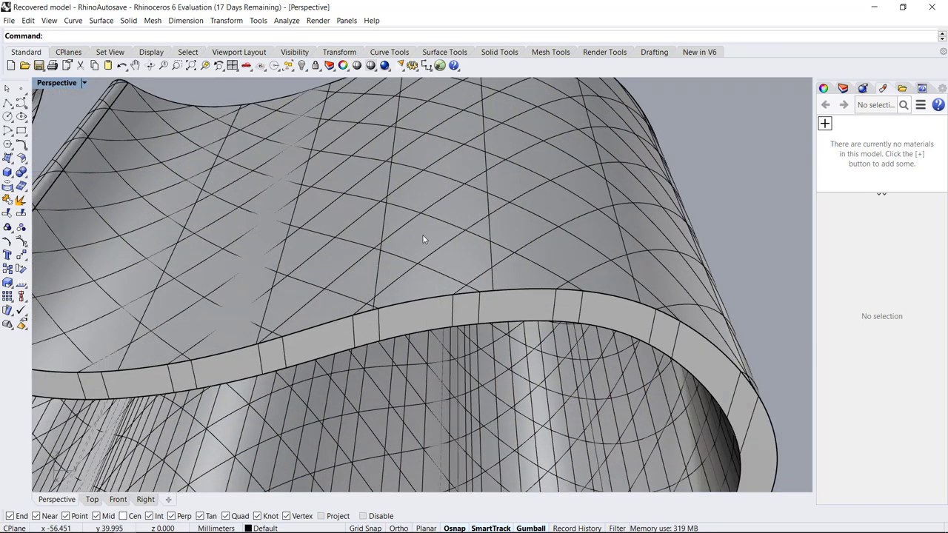
pyautogui.middleClick(422, 239)
pyautogui.hotkey('ctrl', 'alt', 'h')
# Step: Hide the chair surface via the middle-click popup, leaving only contour curves
pyautogui.middleClick(430, 233)
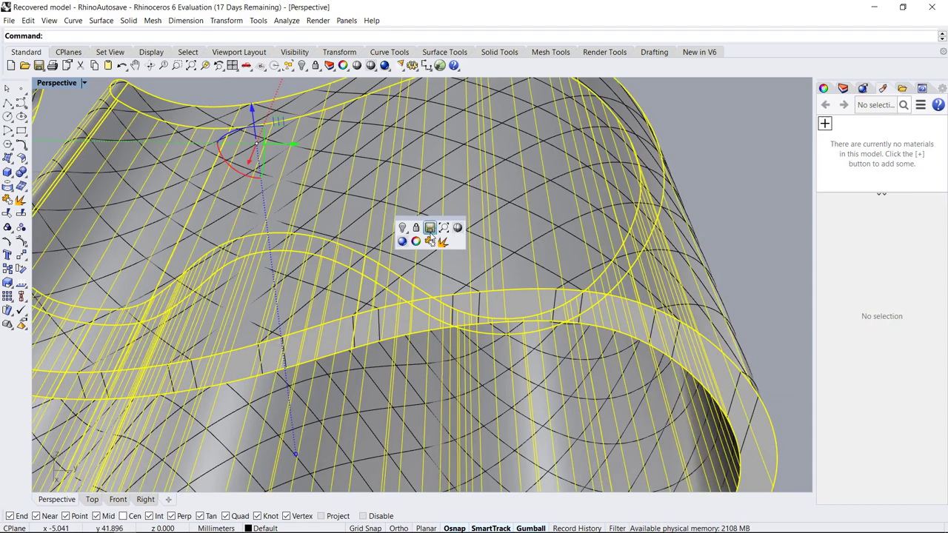
pyautogui.click(405, 226)
pyautogui.scroll(-5, 404, 231)
pyautogui.scroll(2, 340, 166)
pyautogui.scroll(2, 352, 191)
pyautogui.scroll(-5, 401, 221)
pyautogui.scroll(5, 434, 217)
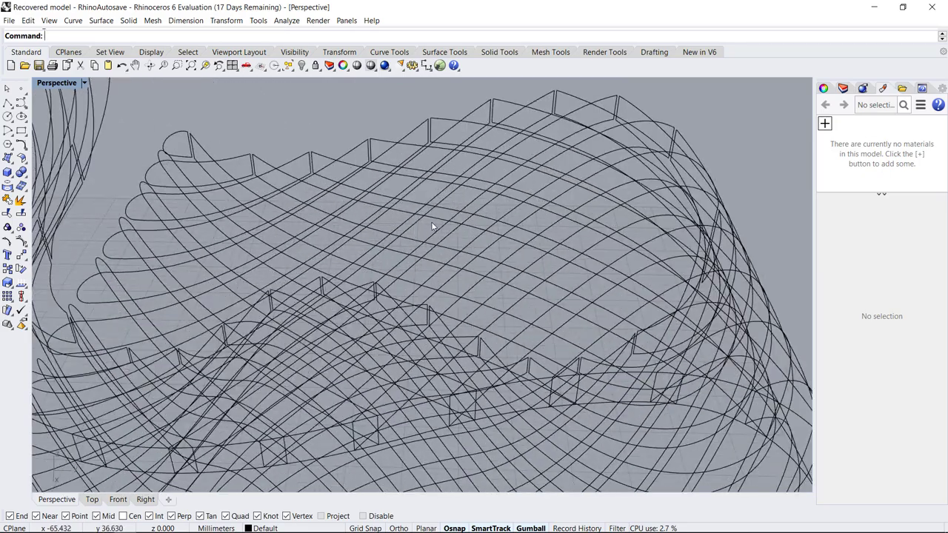
pyautogui.hotkey('ctrl', 'alt', 'h')
# Step: Extrude the selected contour curves 0.2 units into thin slats, then deselect them
pyautogui.moveTo(366, 209); pyautogui.dragTo(478, 266, button='right')
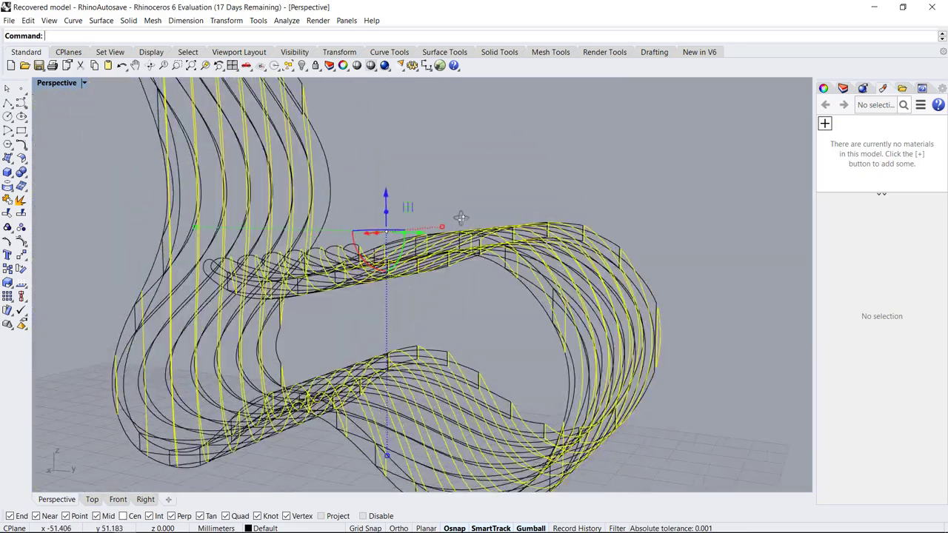
pyautogui.write('extrude')
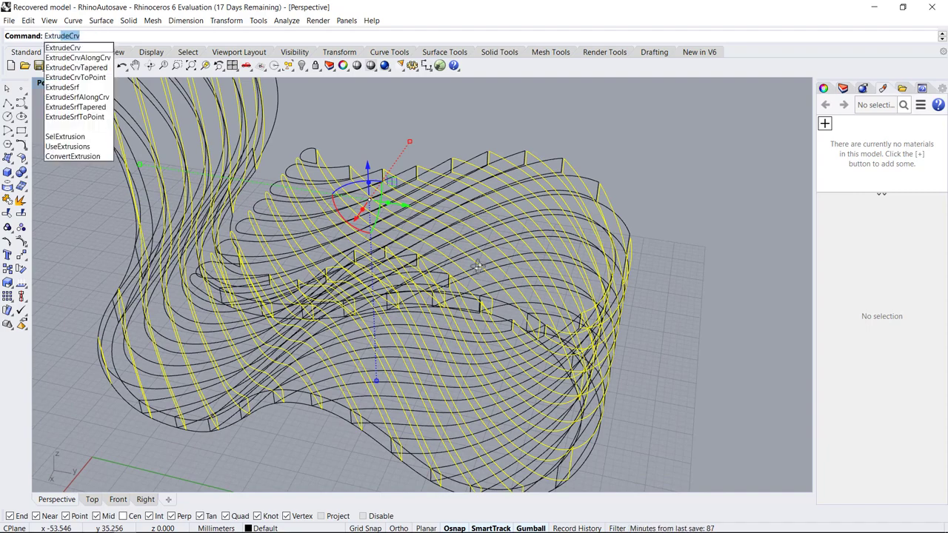
pyautogui.press('Return')
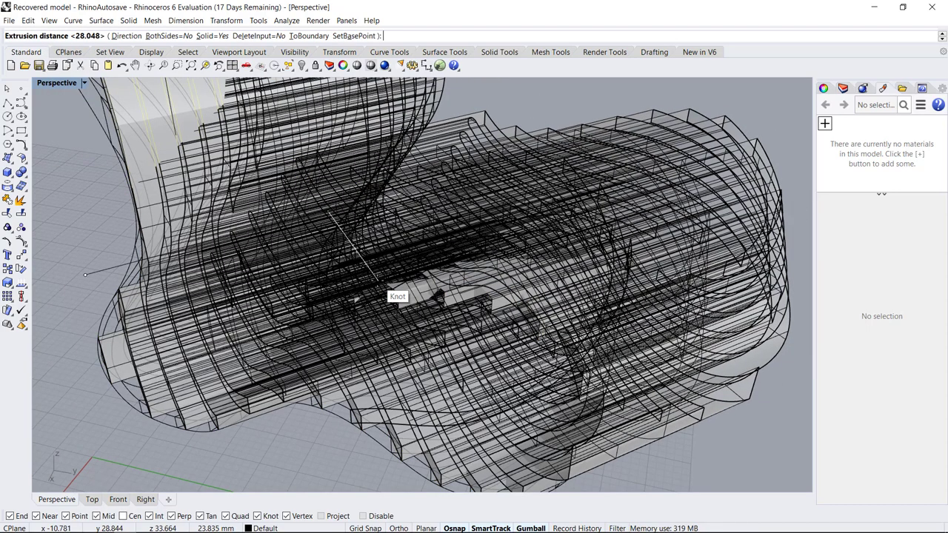
pyautogui.write('0.')
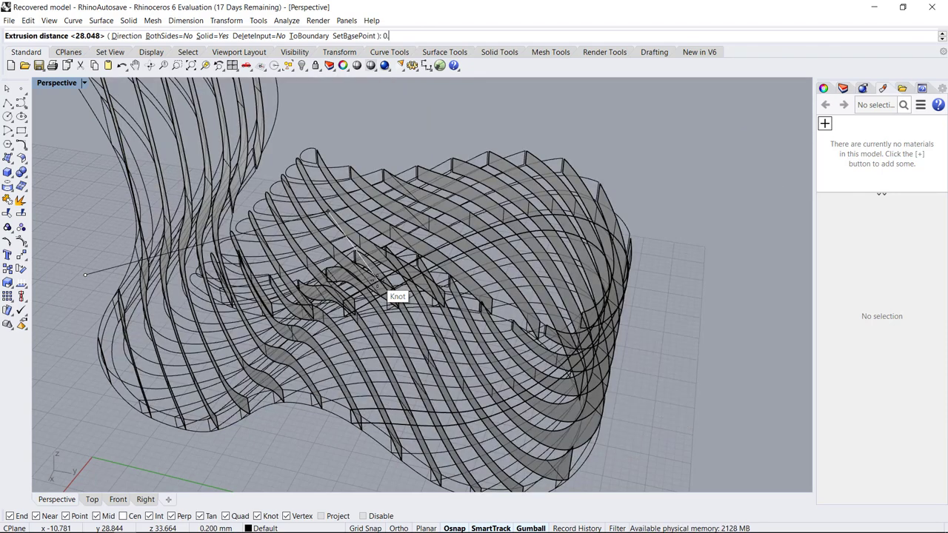
pyautogui.write('2')
pyautogui.press('Return')
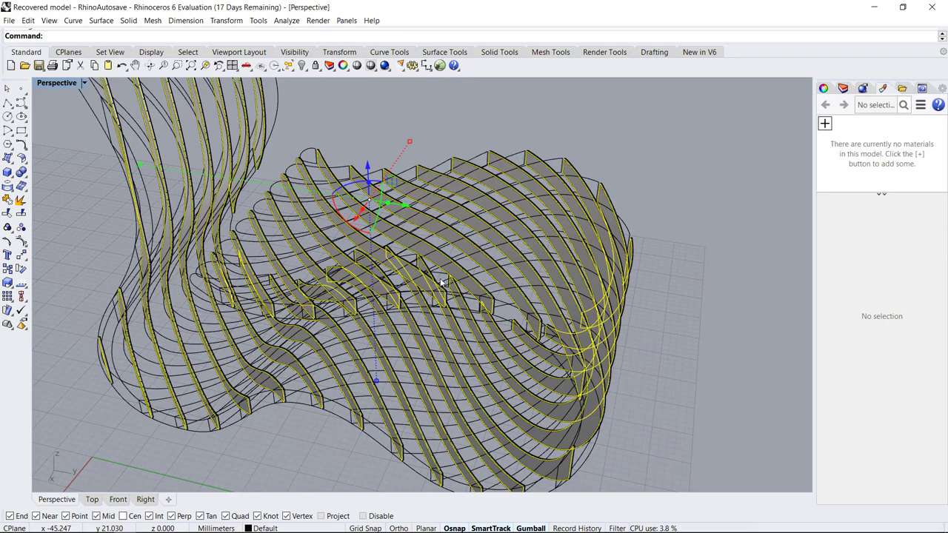
pyautogui.click(689, 194)
pyautogui.scroll(2, 528, 287)
pyautogui.scroll(3, 527, 289)
pyautogui.scroll(3, 482, 297)
# Step: Select the remaining contour curves and extrude them 0.2 units into slats
pyautogui.scroll(-5, 446, 295)
pyautogui.hotkey('ctrl', 'a')
pyautogui.moveTo(437, 286); pyautogui.dragTo(662, 237, button='right')
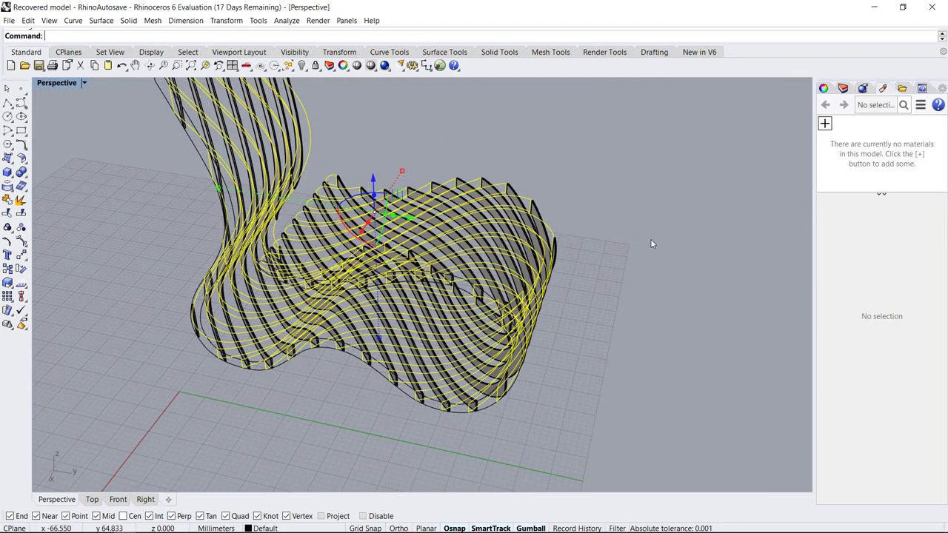
pyautogui.write('ExtrudeCrv')
pyautogui.press('Return')
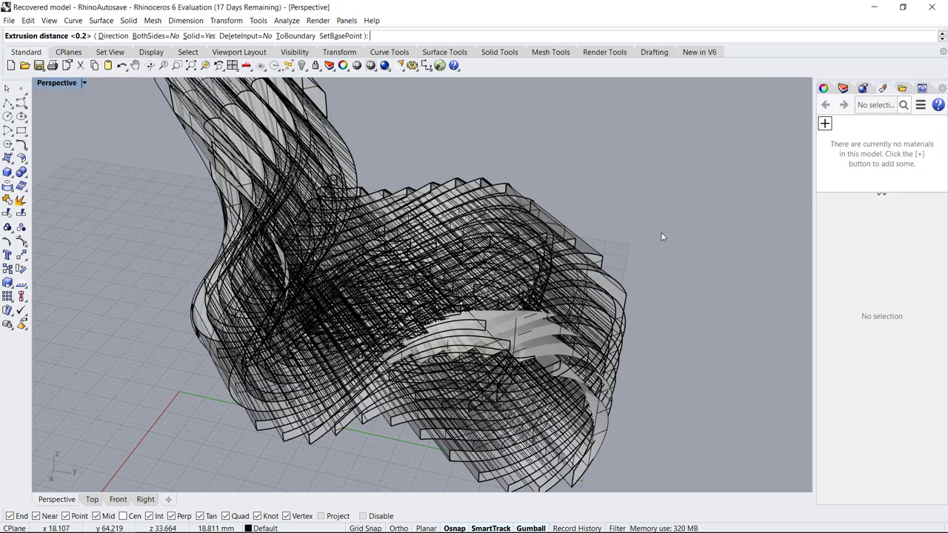
pyautogui.press('Return')
pyautogui.press('Escape')
pyautogui.scroll(2, 604, 251)
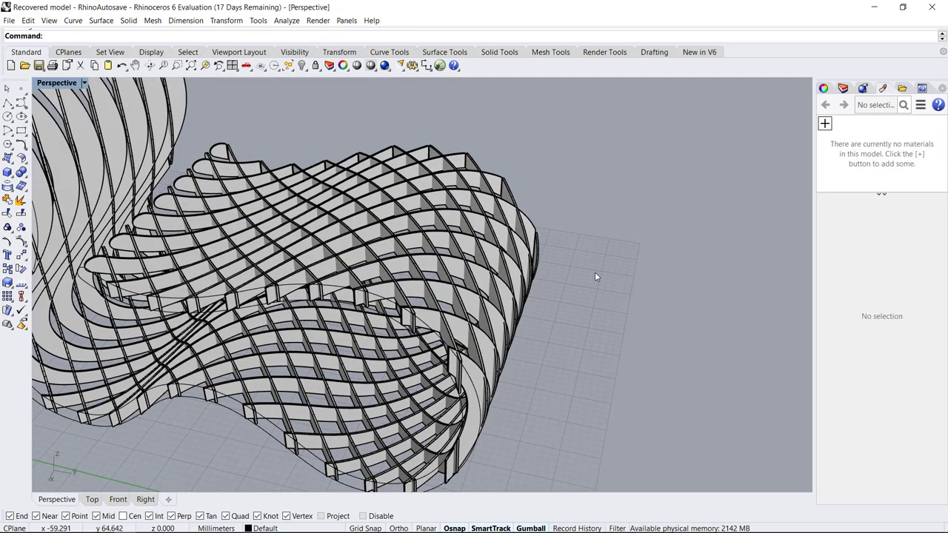
pyautogui.scroll(2, 585, 272)
pyautogui.moveTo(575, 272)
pyautogui.mouseDown(button='right')
pyautogui.moveTo(519, 356)
pyautogui.moveTo(518, 296)
pyautogui.moveTo(494, 290)
pyautogui.moveTo(546, 264)
pyautogui.moveTo(567, 279)
pyautogui.moveTo(486, 300)
pyautogui.mouseUp(button='right')
pyautogui.scroll(-4, 512, 363)
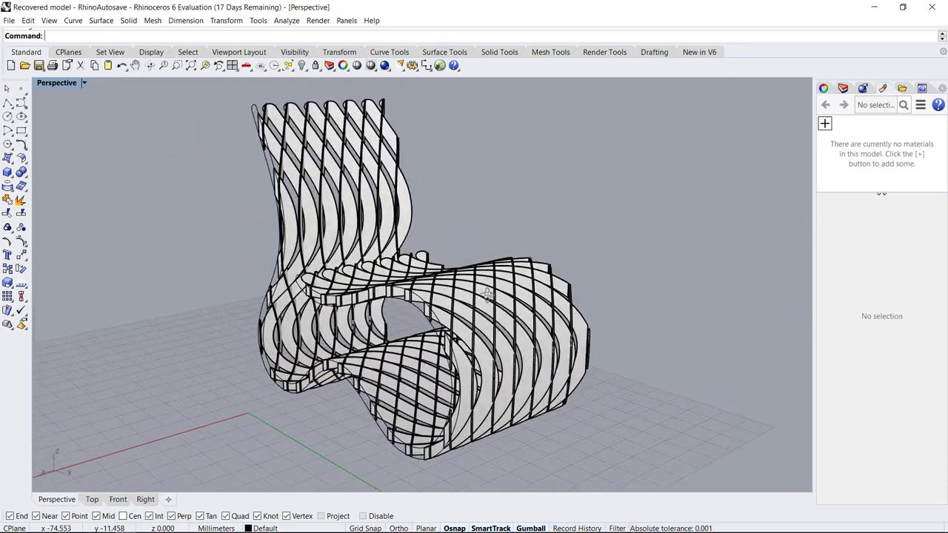
# Step: Switch the Perspective viewport to Artistic display and orbit around the slatted chair
pyautogui.scroll(-2, 485, 300)
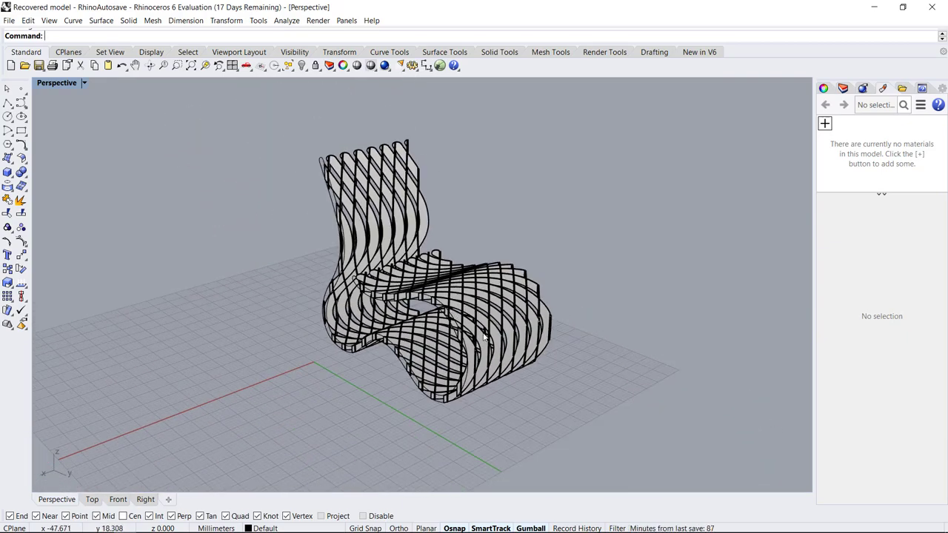
pyautogui.moveTo(485, 300); pyautogui.dragTo(480, 348, button='right')
pyautogui.scroll(1, 475, 357)
pyautogui.scroll(2, 475, 354)
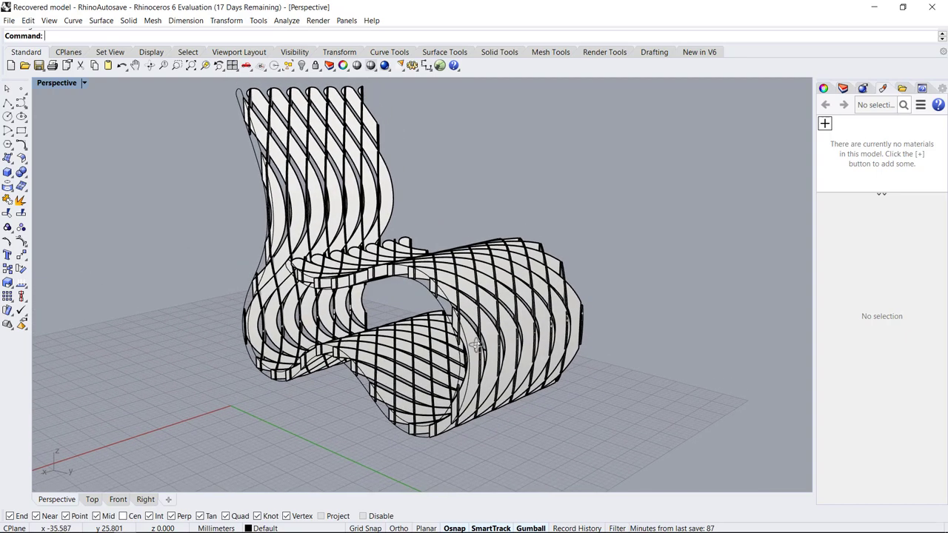
pyautogui.moveTo(443, 319)
pyautogui.mouseDown(button='right')
pyautogui.moveTo(311, 318)
pyautogui.moveTo(531, 362)
pyautogui.mouseUp(button='right')
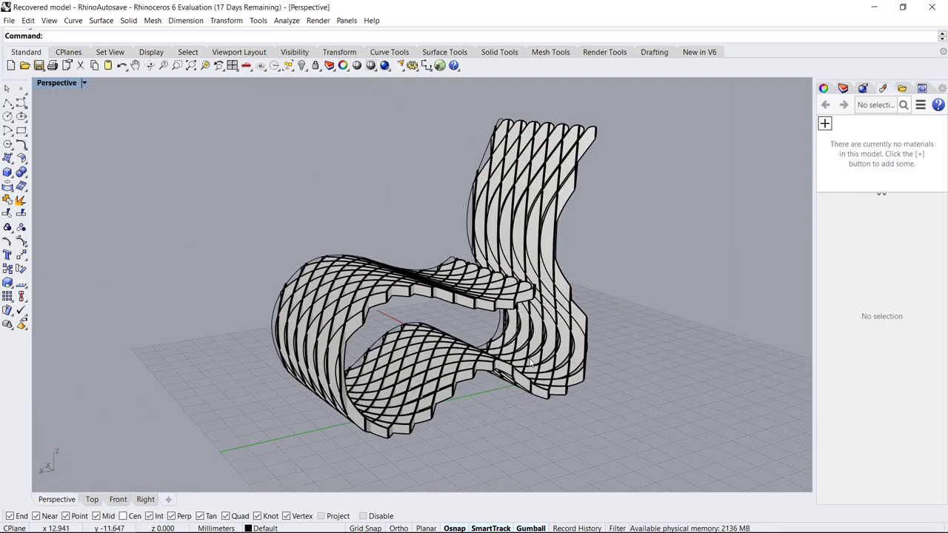
pyautogui.click(85, 83)
pyautogui.click(74, 183)
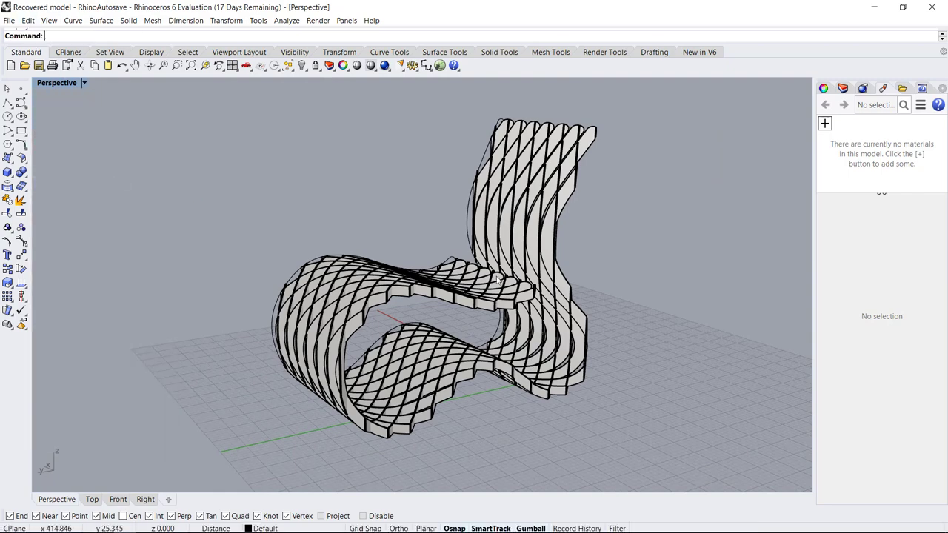
pyautogui.scroll(2, 488, 338)
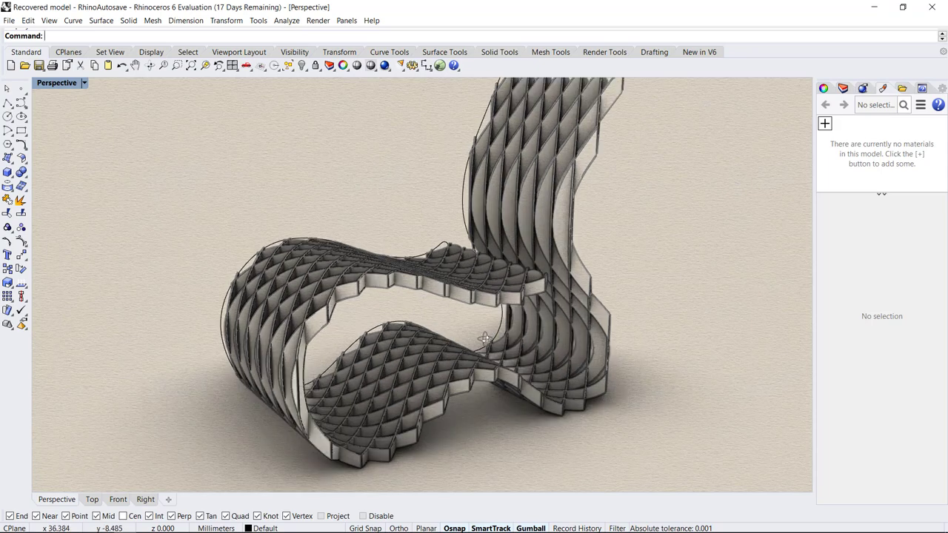
pyautogui.moveTo(489, 337)
pyautogui.mouseDown(button='right')
pyautogui.moveTo(624, 335)
pyautogui.moveTo(539, 363)
pyautogui.mouseUp(button='right')
pyautogui.scroll(-2, 539, 363)
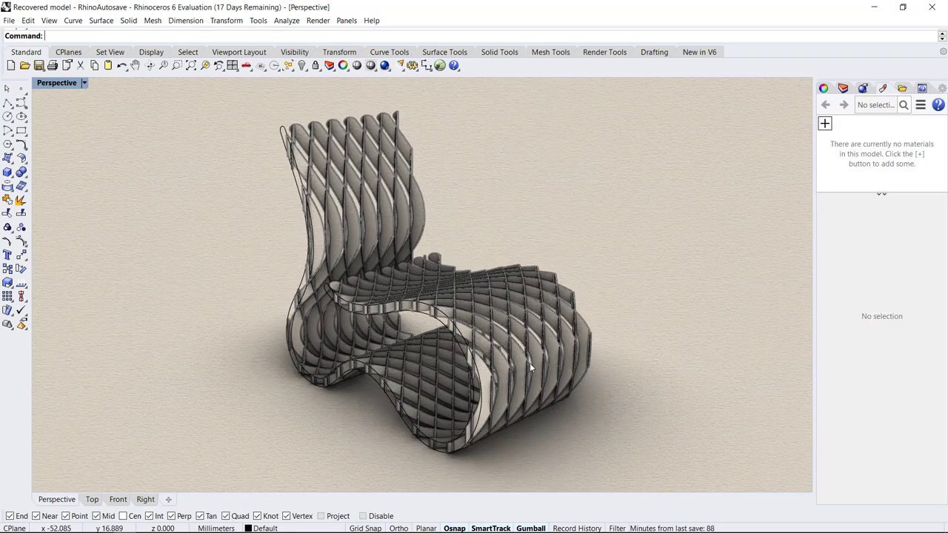
pyautogui.scroll(-1, 539, 363)
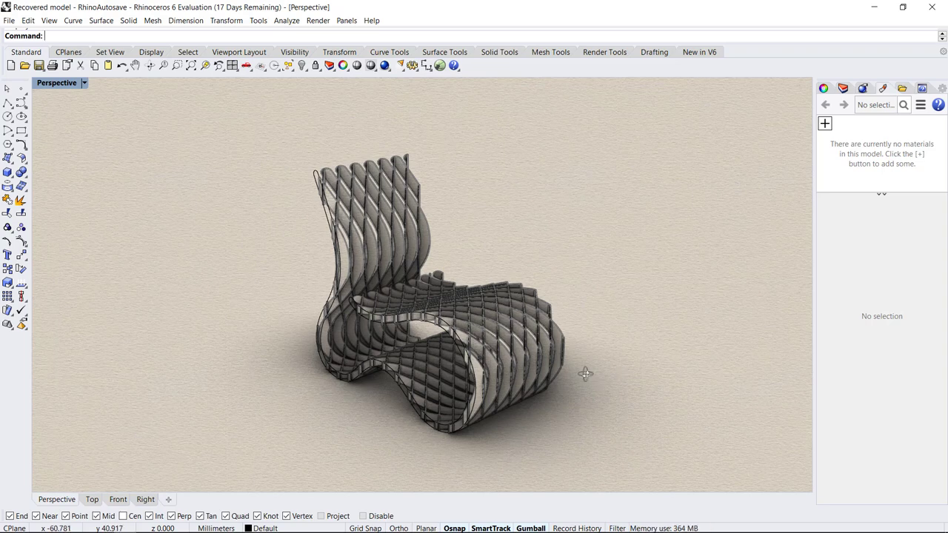
pyautogui.scroll(1, 586, 373)
pyautogui.scroll(1, 586, 388)
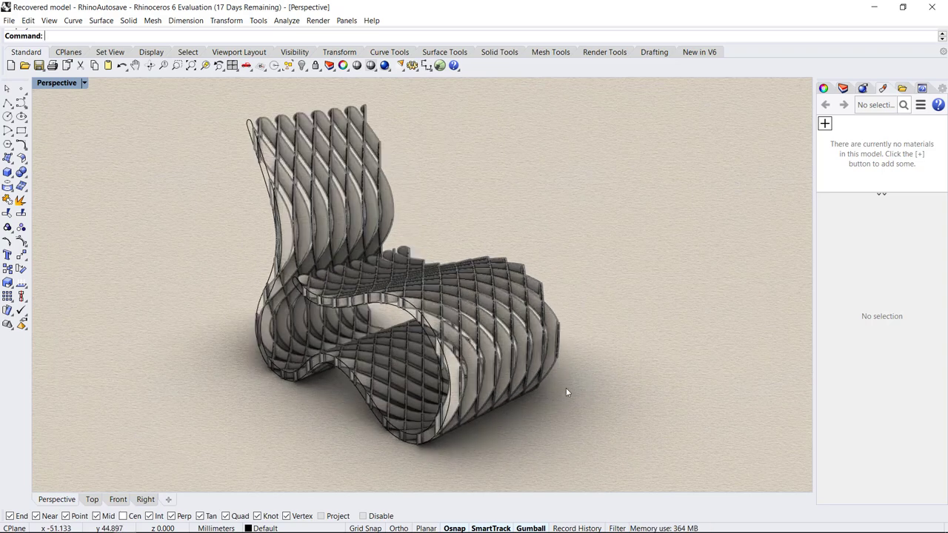